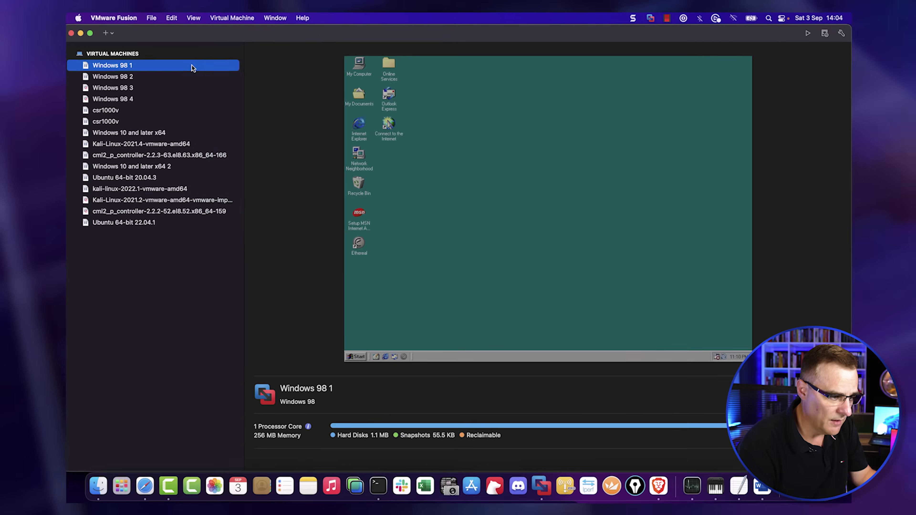
Step: Resume the Windows 98 1 VM and shift its window left
right_click(190, 65)
click(204, 38)
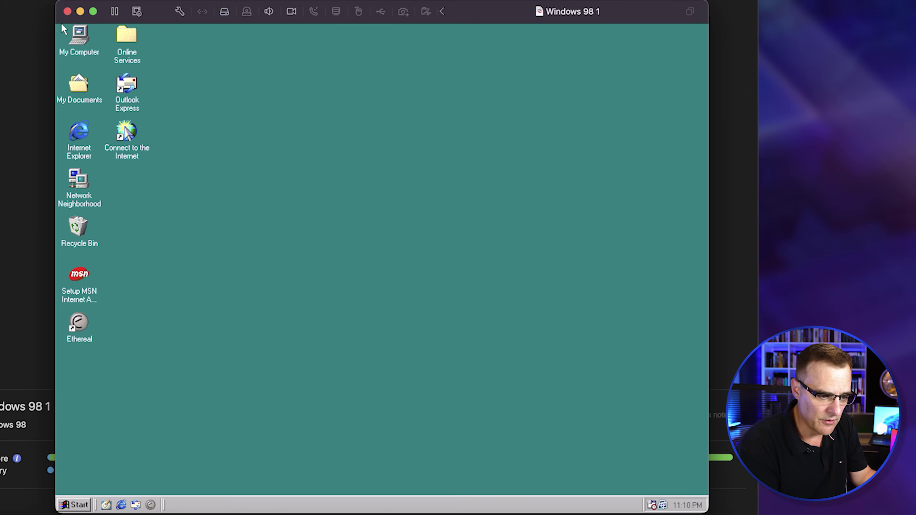
drag(503, 21, 491, 22)
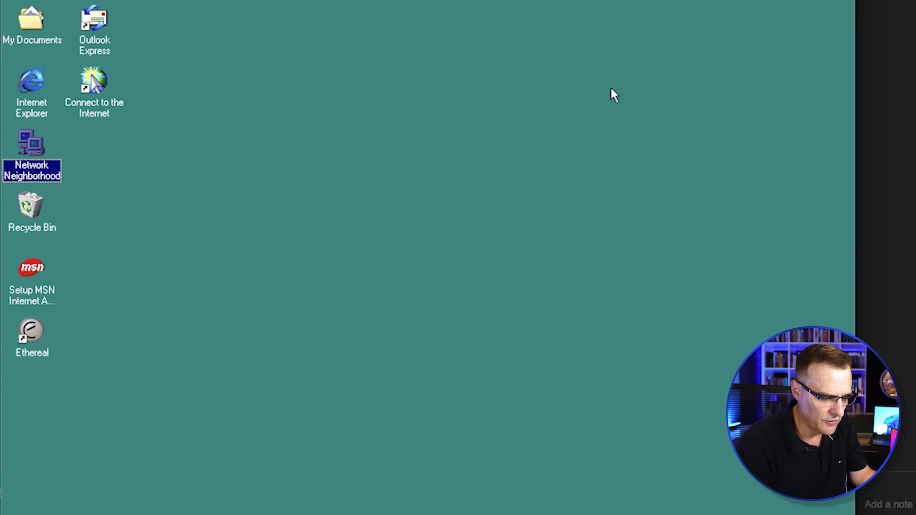
Step: Browse Network Neighborhood to Win98vm1's c share, then view About This Mac showing 32 GB
double_click(16, 146)
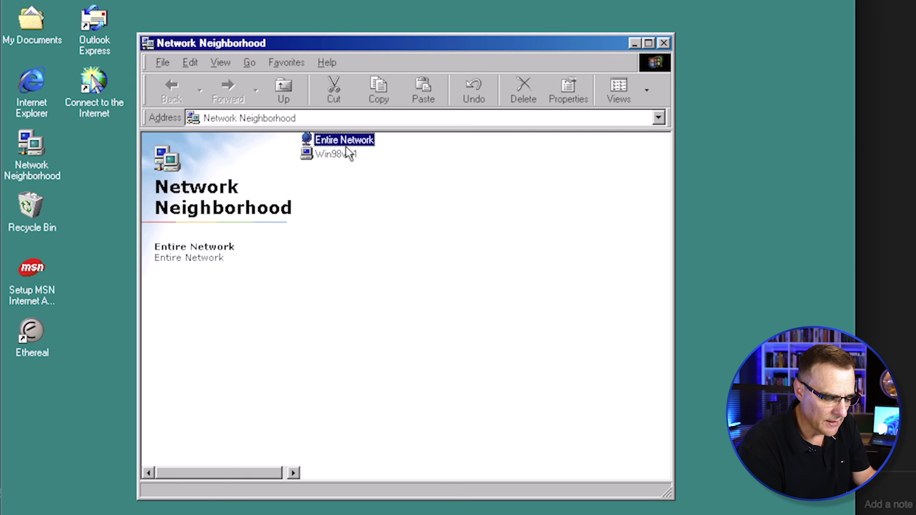
double_click(345, 151)
double_click(331, 151)
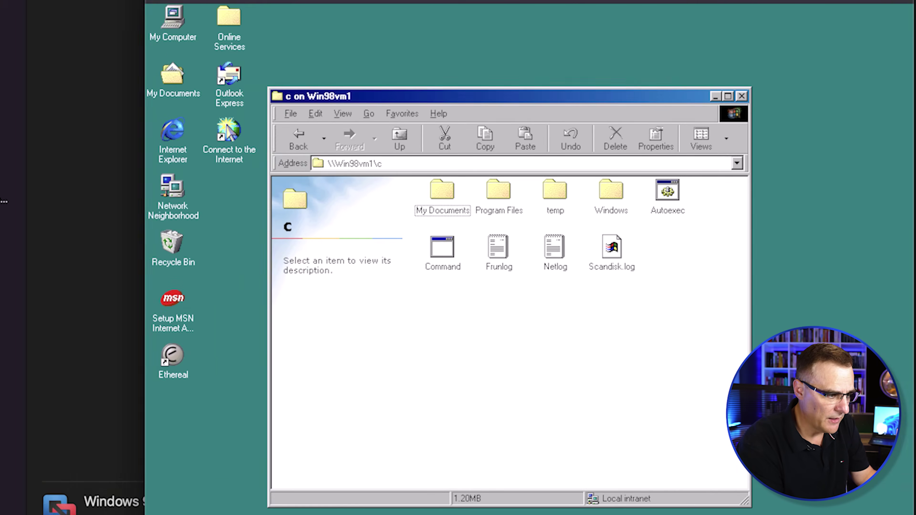
click(10, 6)
click(41, 19)
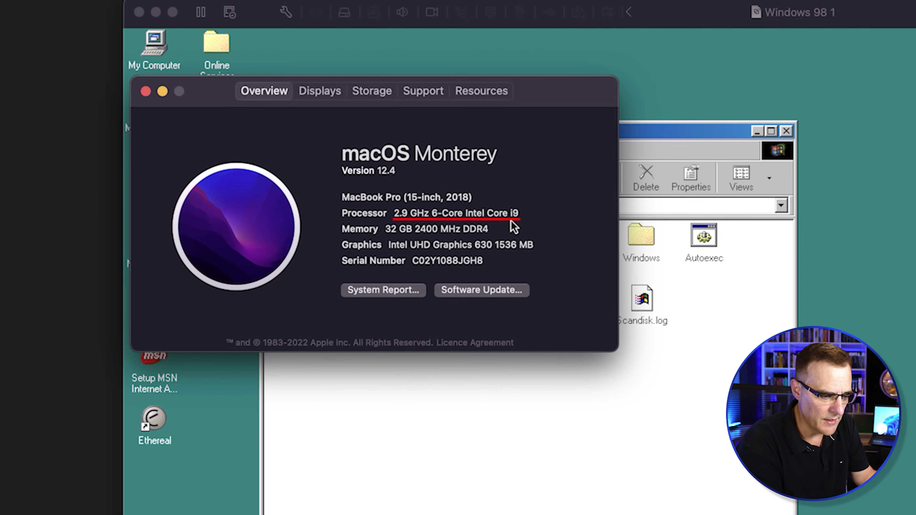
Step: Check Windows 98 1's Processors & Memory settings (1 core, 256 MB), then close Settings
click(146, 92)
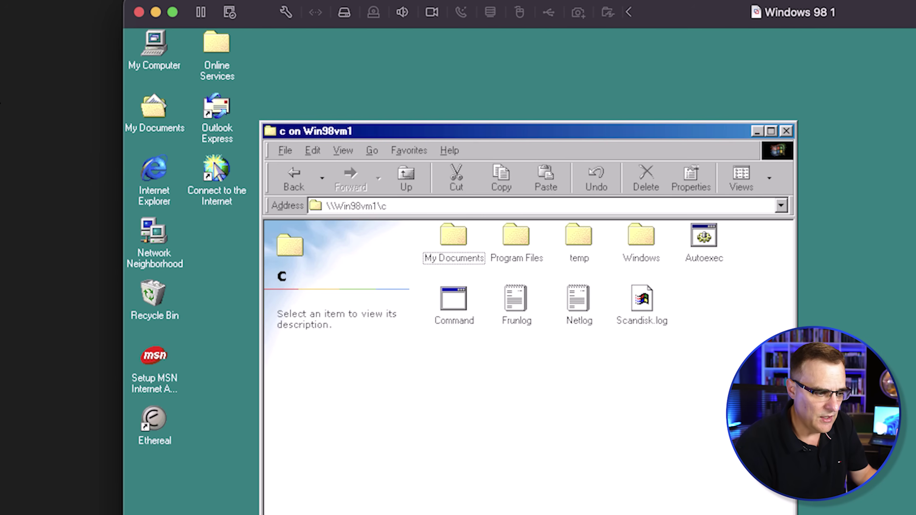
click(286, 12)
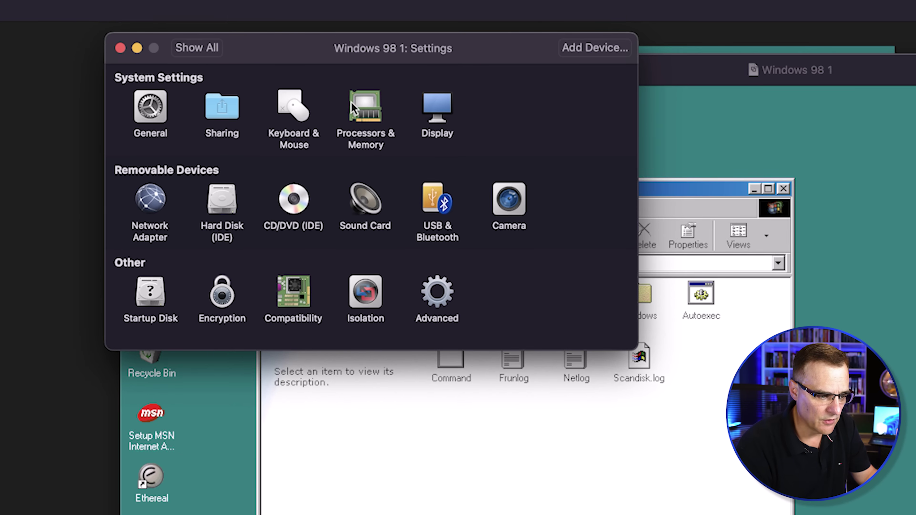
click(366, 106)
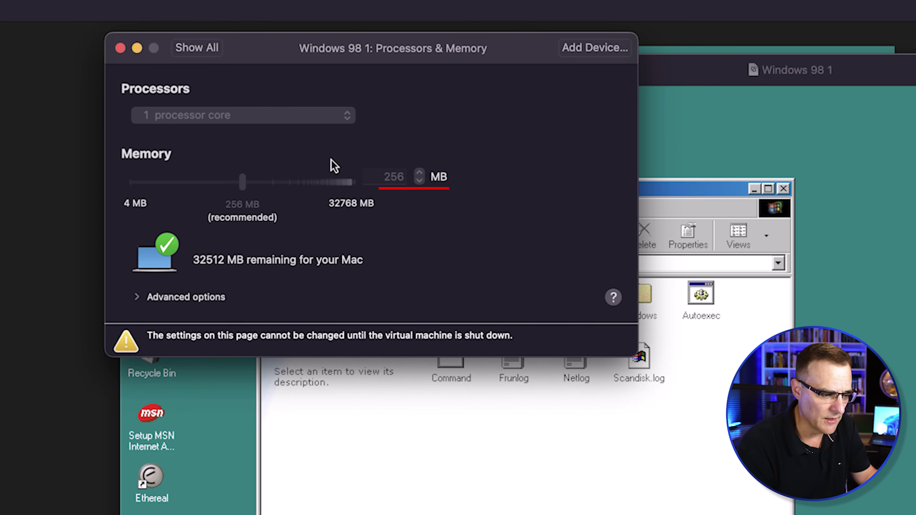
click(120, 48)
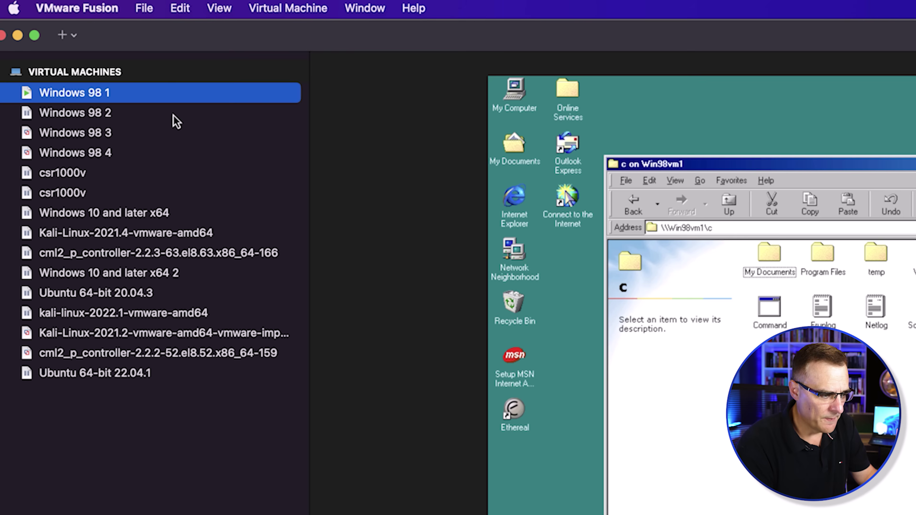
Step: Resume Windows 98 2 and arrange its window alongside Windows 98 1
click(175, 114)
right_click(173, 116)
click(188, 123)
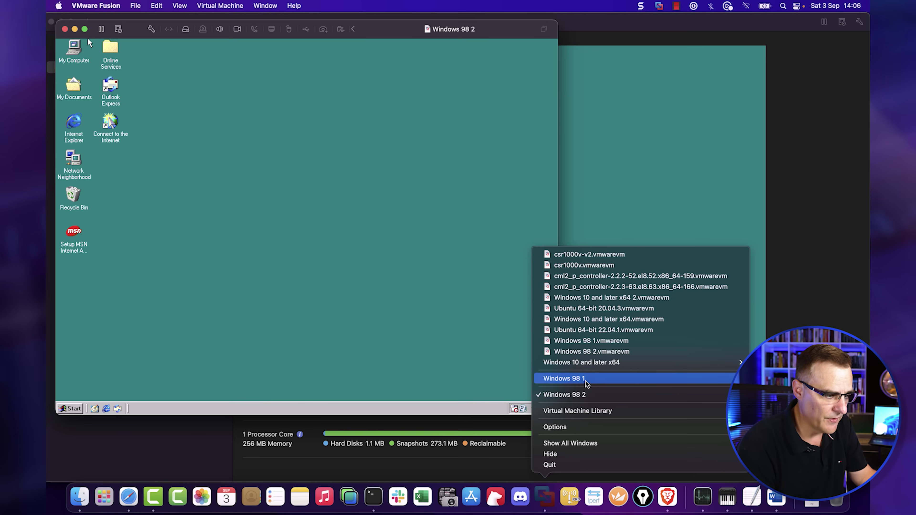
click(586, 382)
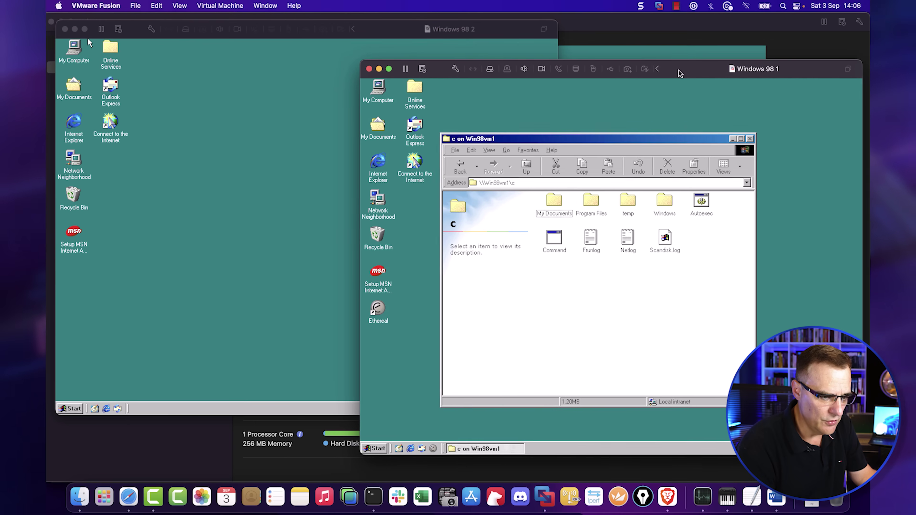
drag(378, 30, 399, 70)
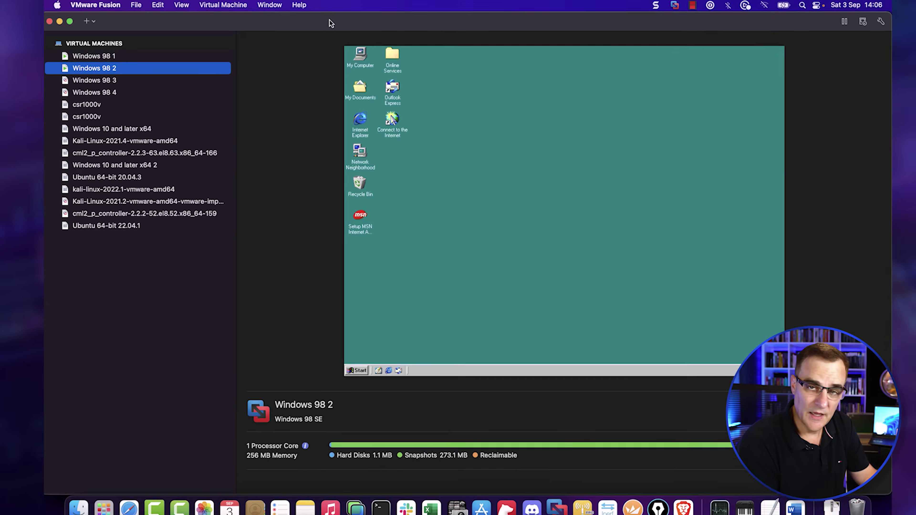
Step: Resume the Windows 10 and later x64 VM and enlarge its window
click(112, 127)
right_click(112, 195)
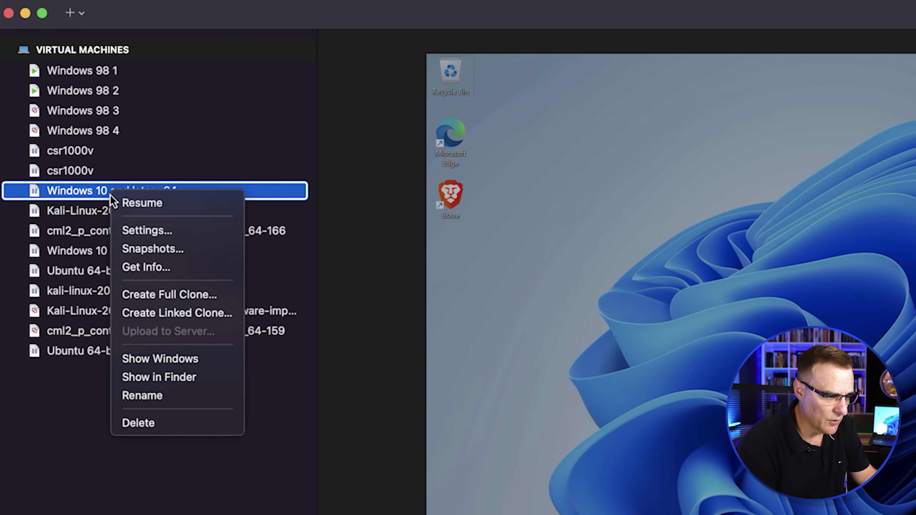
click(131, 202)
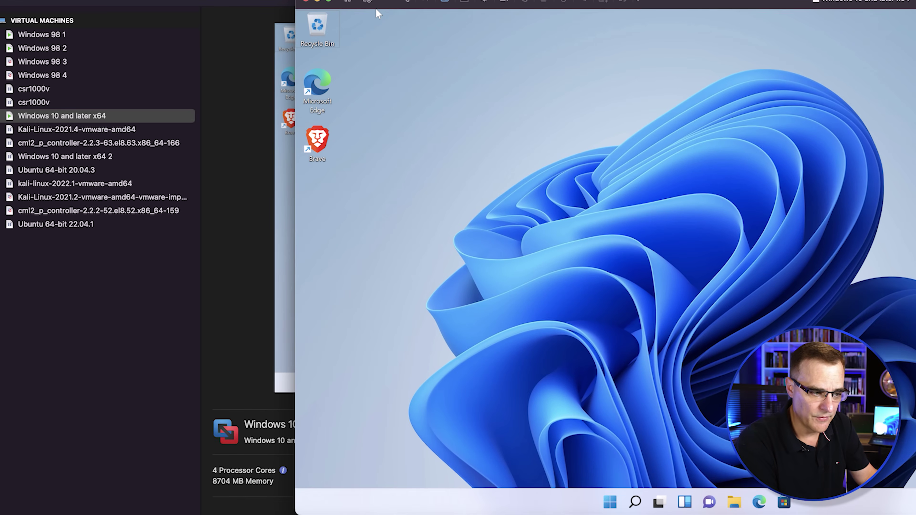
double_click(693, 4)
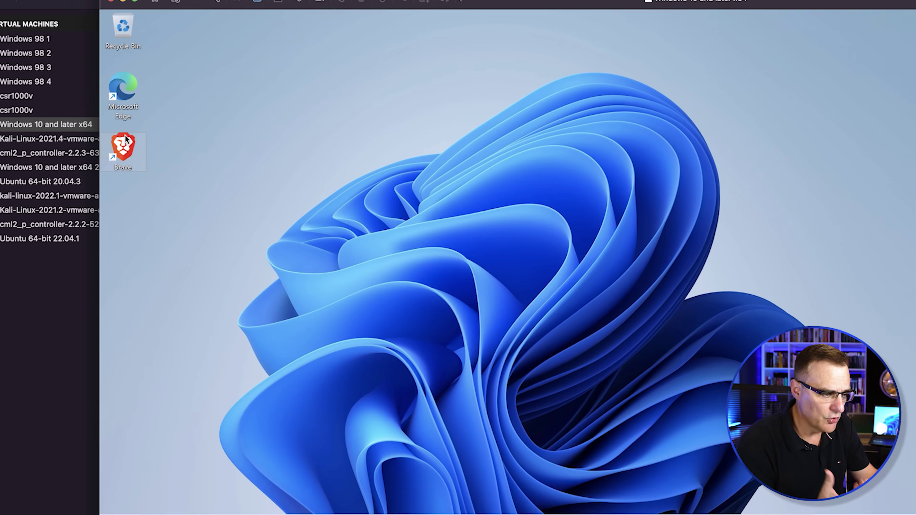
click(177, 0)
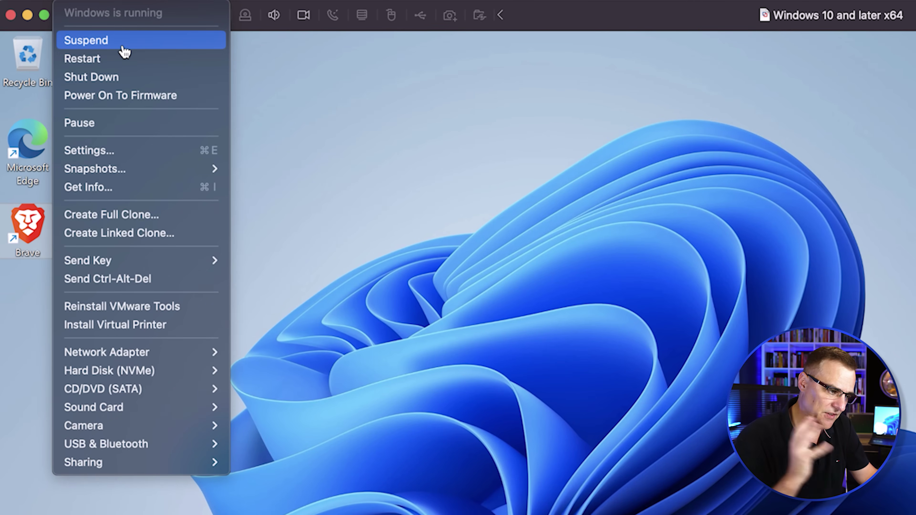
click(268, 180)
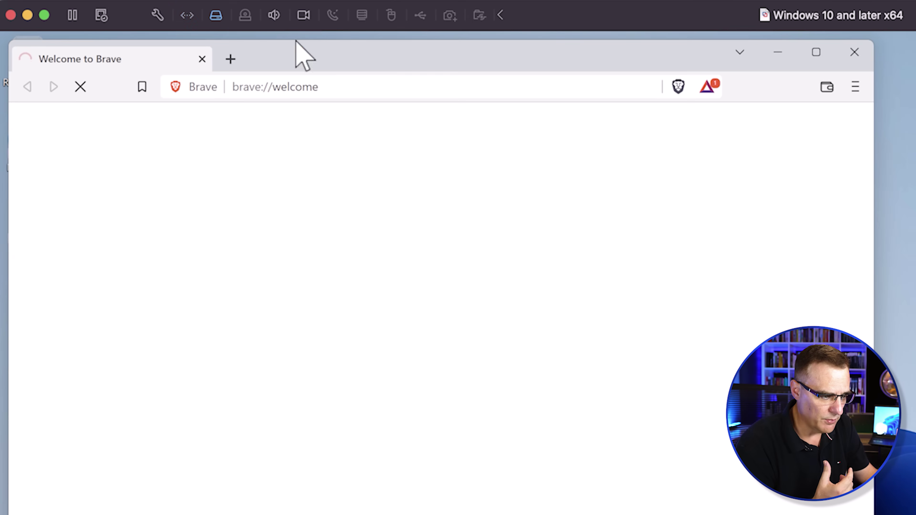
Step: Load google.com in Brave inside the VM, then bring up the VM's settings
click(334, 89)
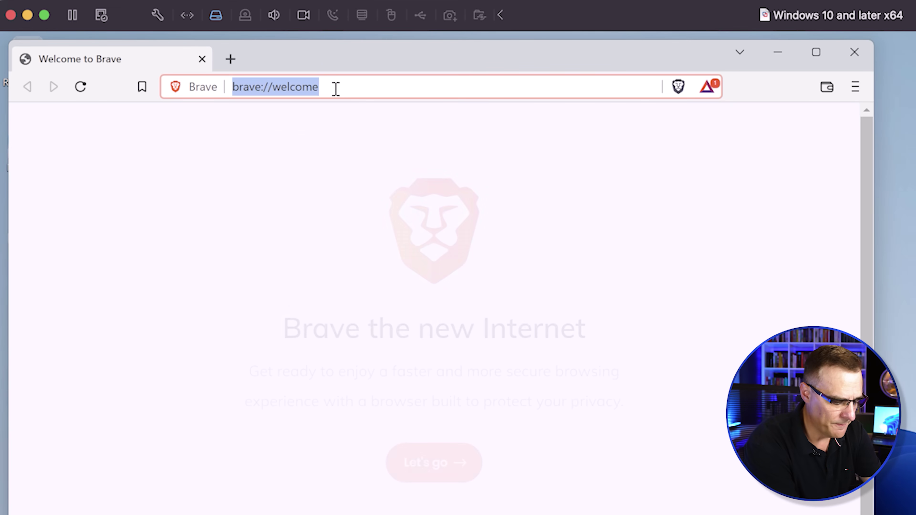
text(google.com)
key(Return)
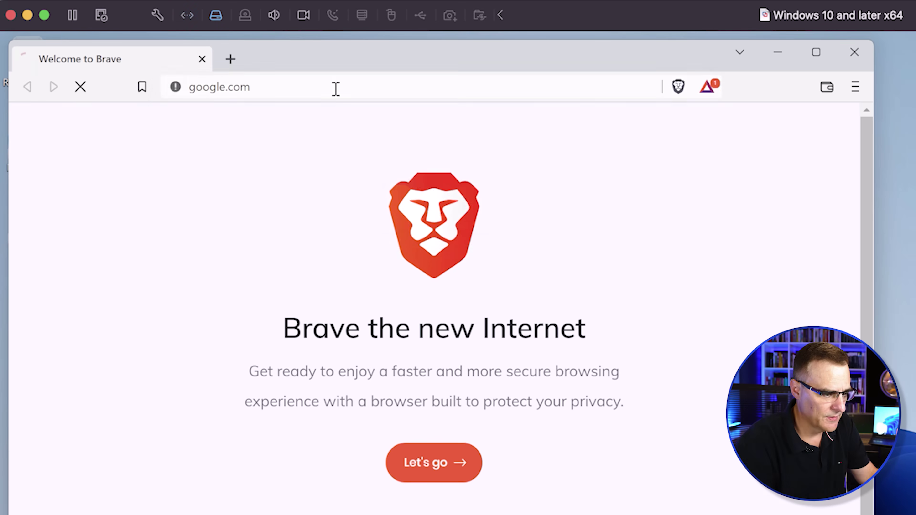
click(159, 16)
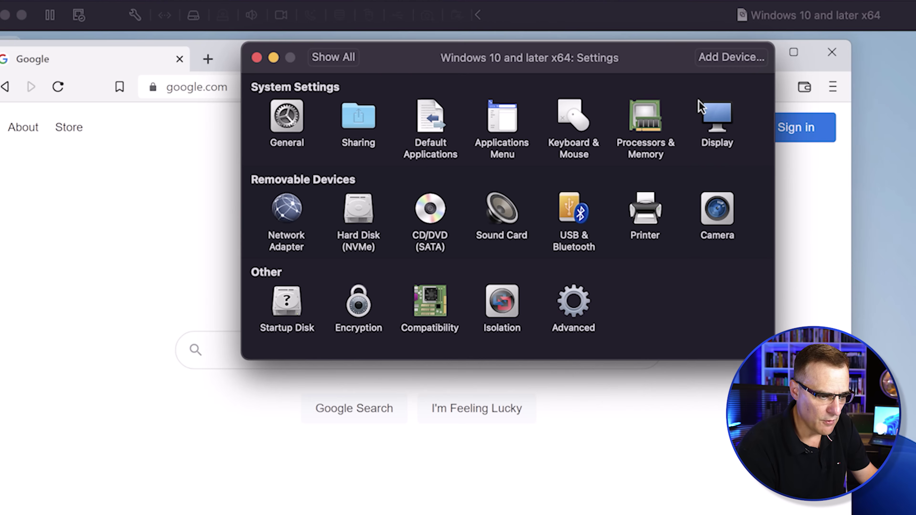
Step: Compare the VM's Processors & Memory settings with the Mac's hardware overview
click(641, 109)
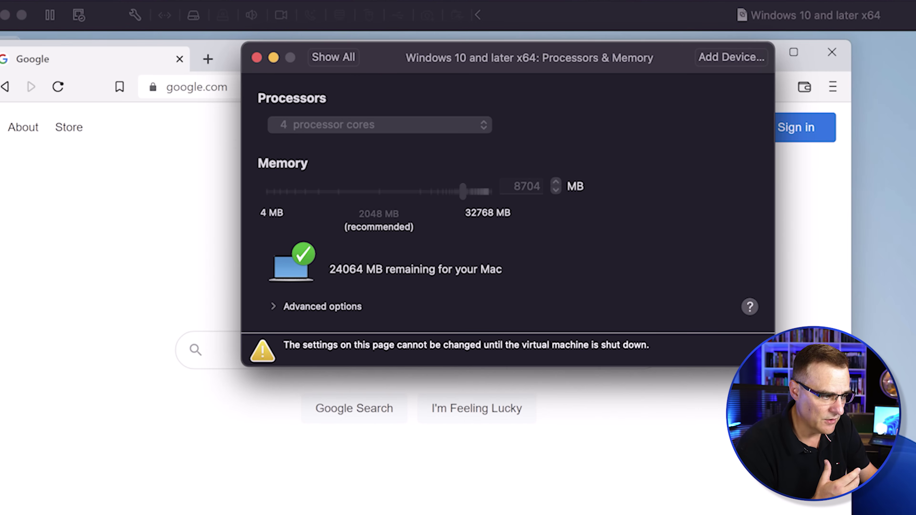
click(9, 15)
drag(640, 148, 294, 347)
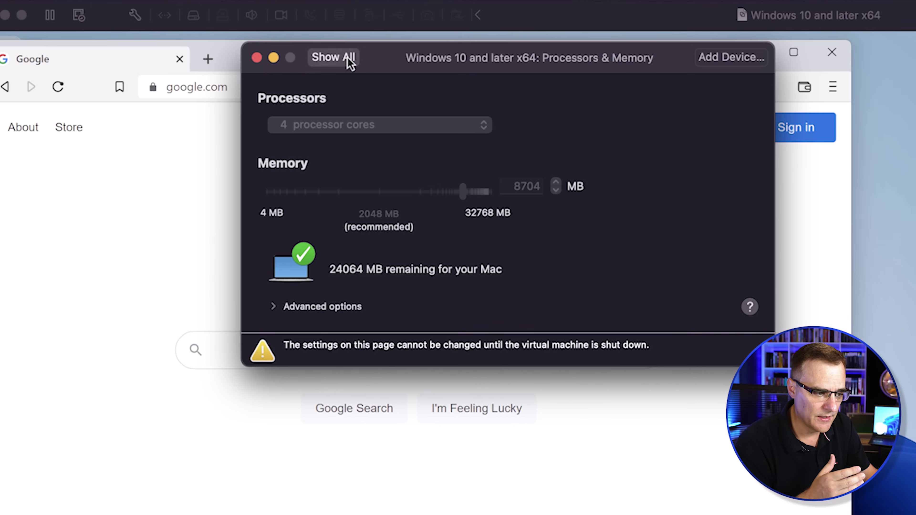
Step: Bridge the VM's network adapter to USB 10/100/1000 LAN and close its settings
click(347, 57)
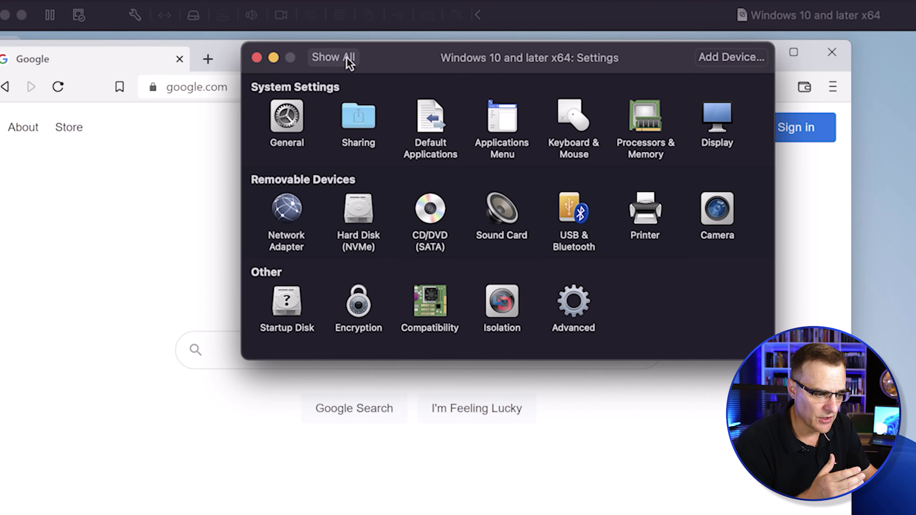
click(299, 207)
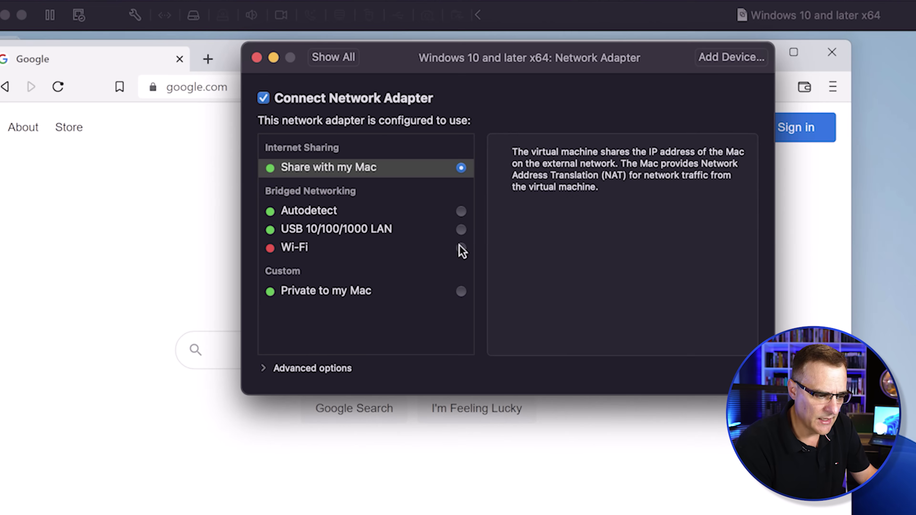
click(463, 228)
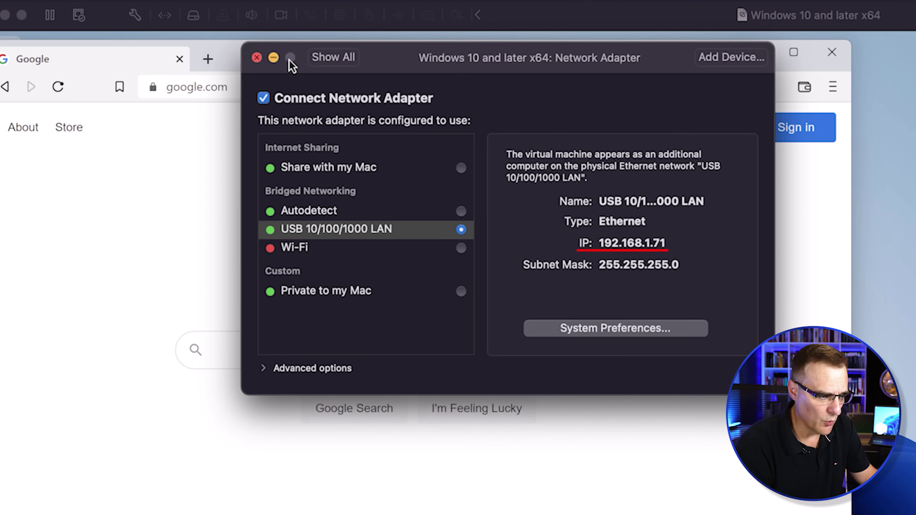
click(256, 57)
Step: Find and select the Windows VM's IPv4 address in a guest Command Prompt
key(super)
text(cmd)
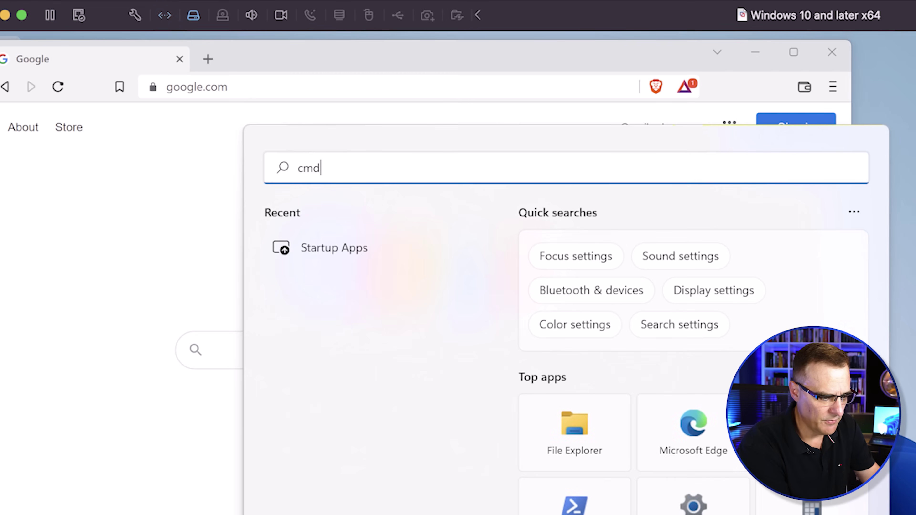
key(Escape)
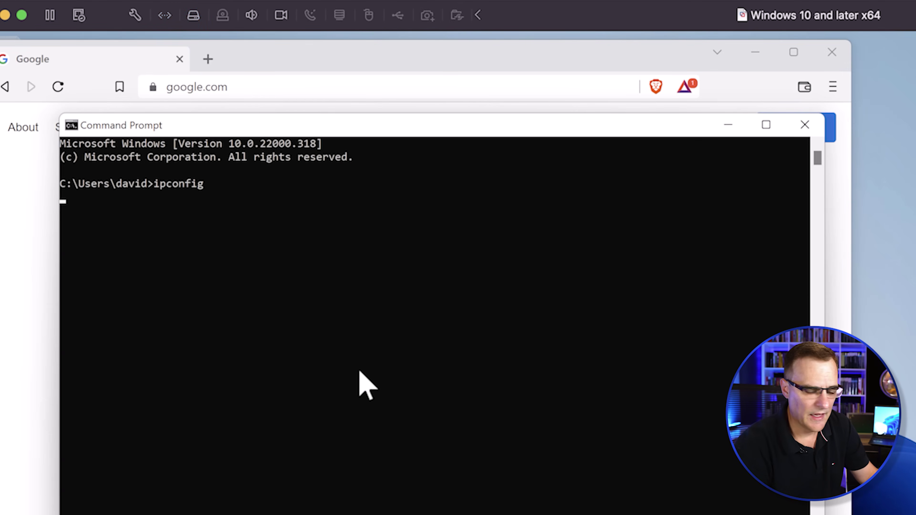
drag(299, 304, 435, 304)
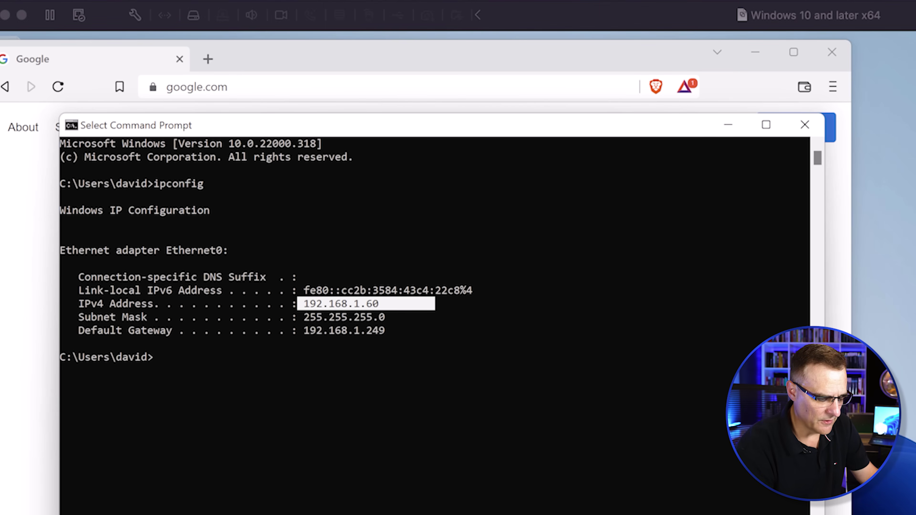
Step: Run ping 192.168.1.60 from a Mac terminal and move it aside to watch the timeouts
key(super+equal)
key(super+equal)
key(super+equal)
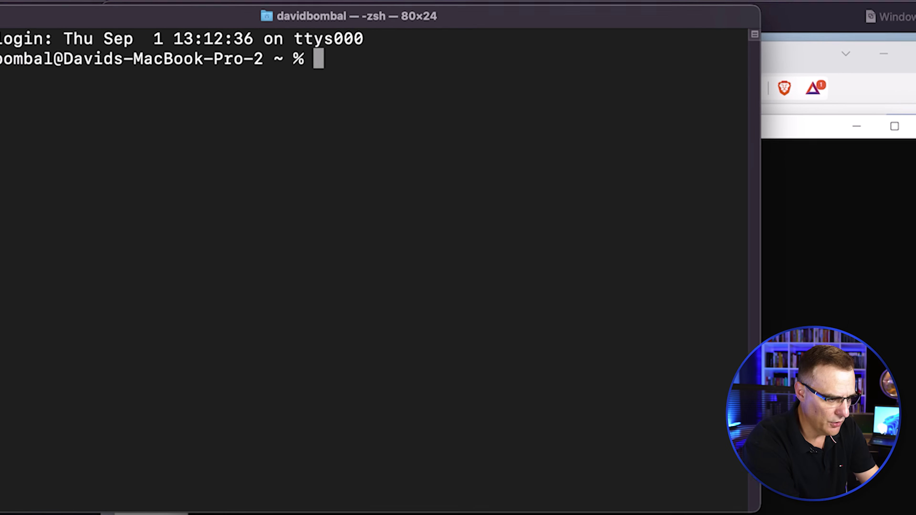
text(ping 192.168.1.60)
key(Return)
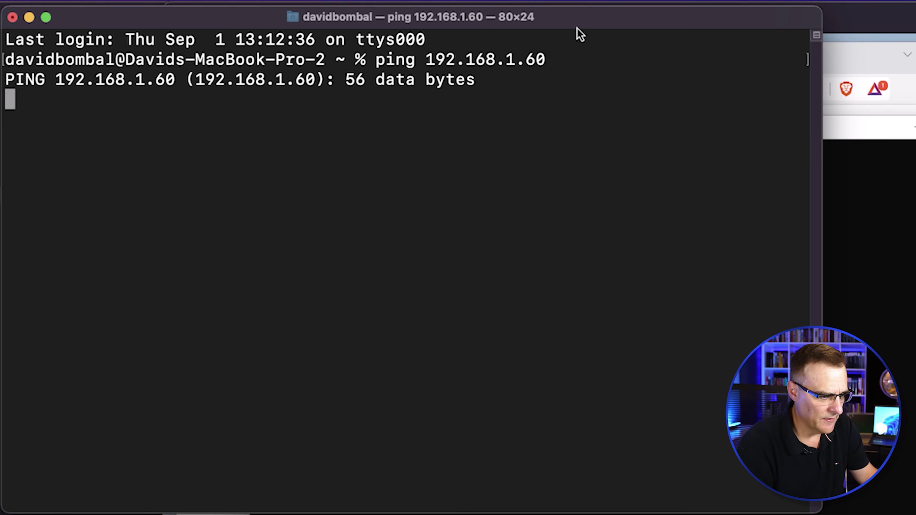
drag(581, 20, 697, 339)
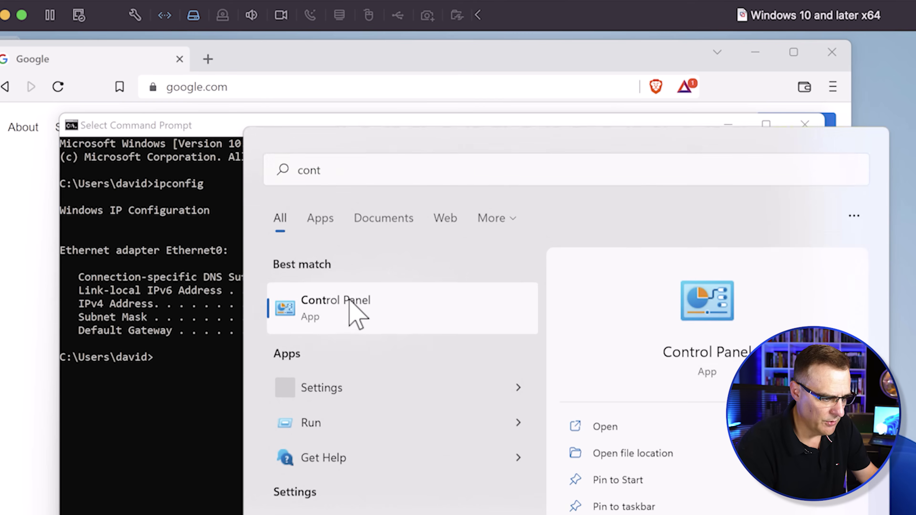
click(351, 311)
Step: Turn off Windows Defender Firewall for private and public networks via Network and Sharing Center
click(266, 232)
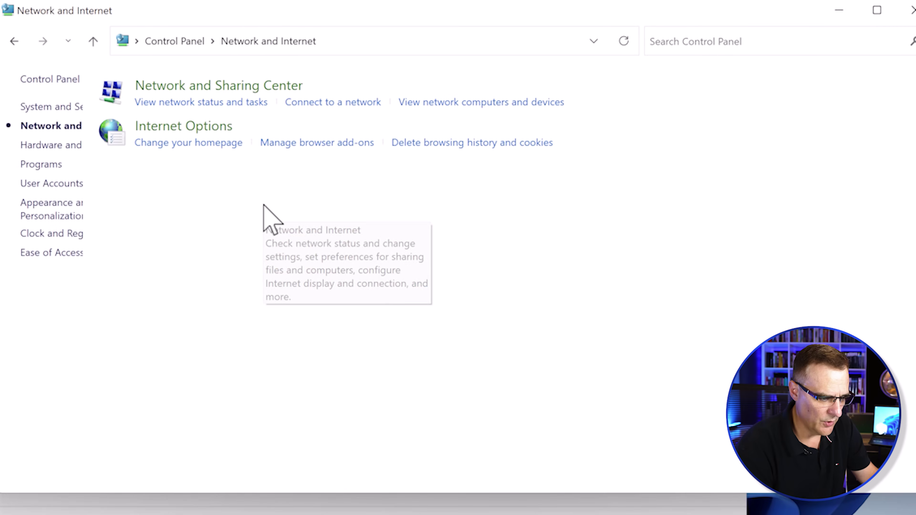
click(254, 87)
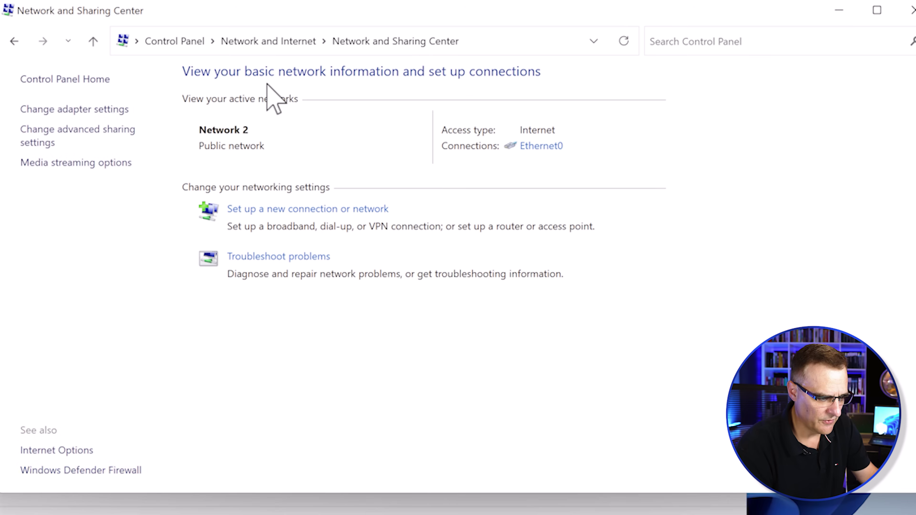
click(77, 470)
click(65, 177)
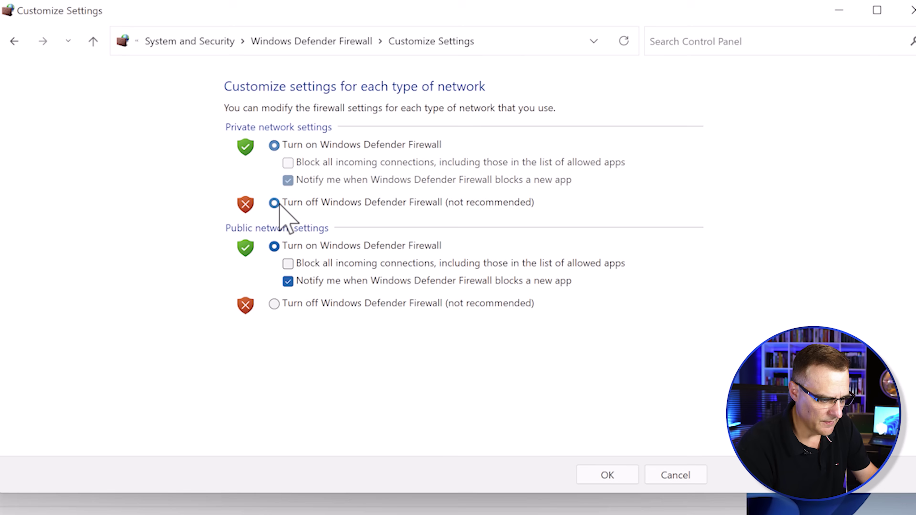
click(285, 304)
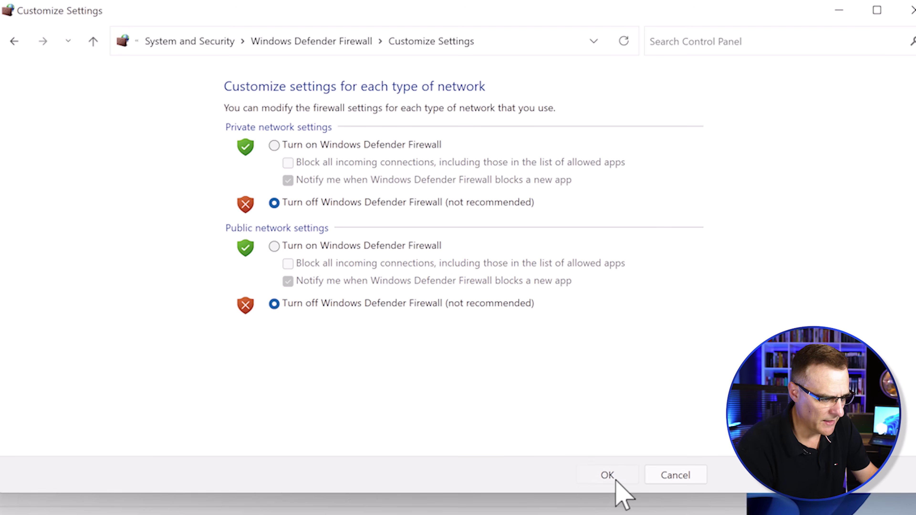
click(615, 478)
drag(76, 195, 245, 16)
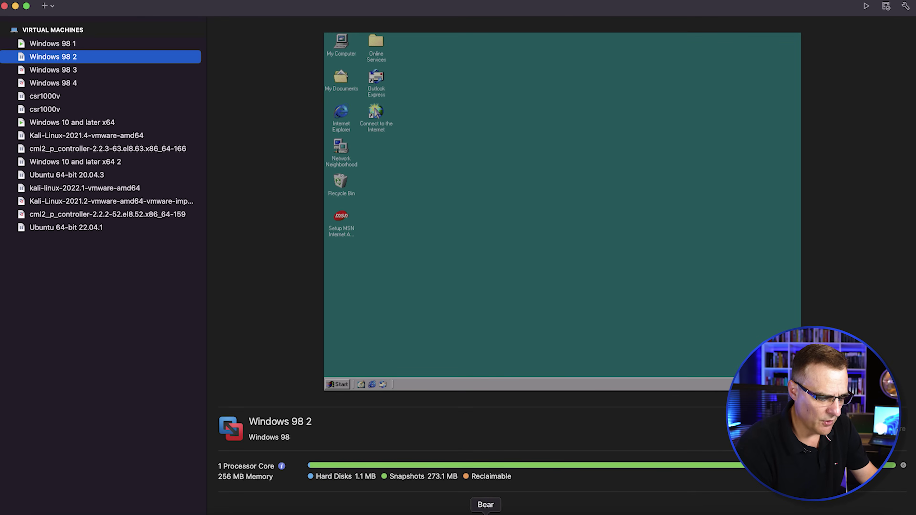
Step: Bring the Windows VM windows forward, then open the actions for Ubuntu 64-bit 20.04.3 in the library
click(539, 512)
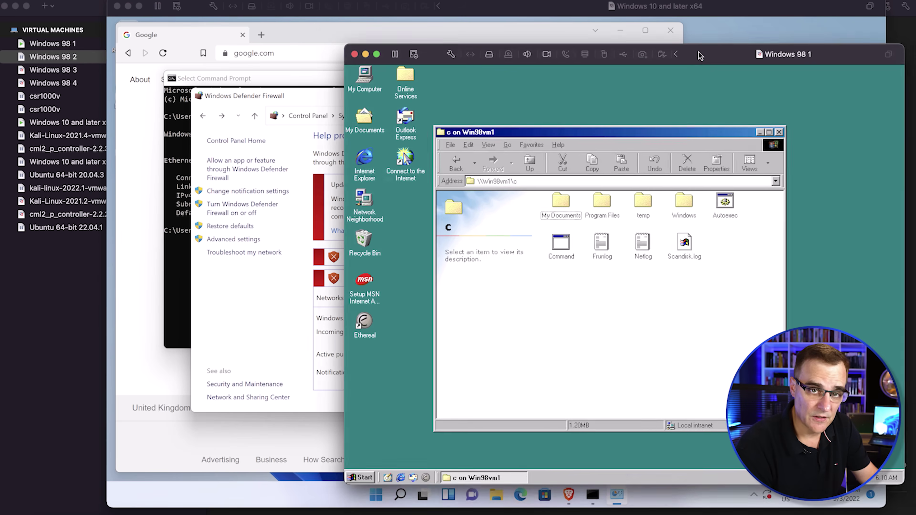
drag(703, 61, 689, 42)
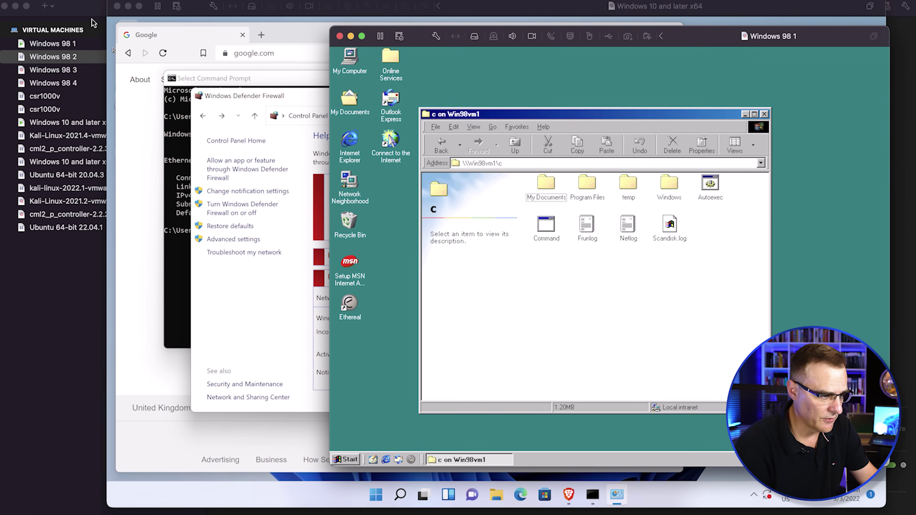
click(87, 5)
click(78, 231)
right_click(83, 231)
click(129, 237)
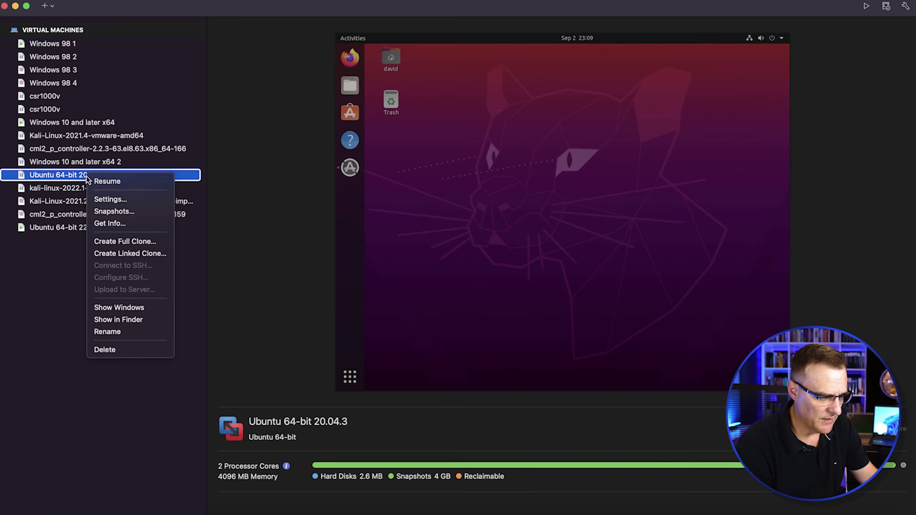
Step: Resume Ubuntu 64-bit 20.04.3 and 22.04.1 side by side, then close the Firewall window
click(108, 181)
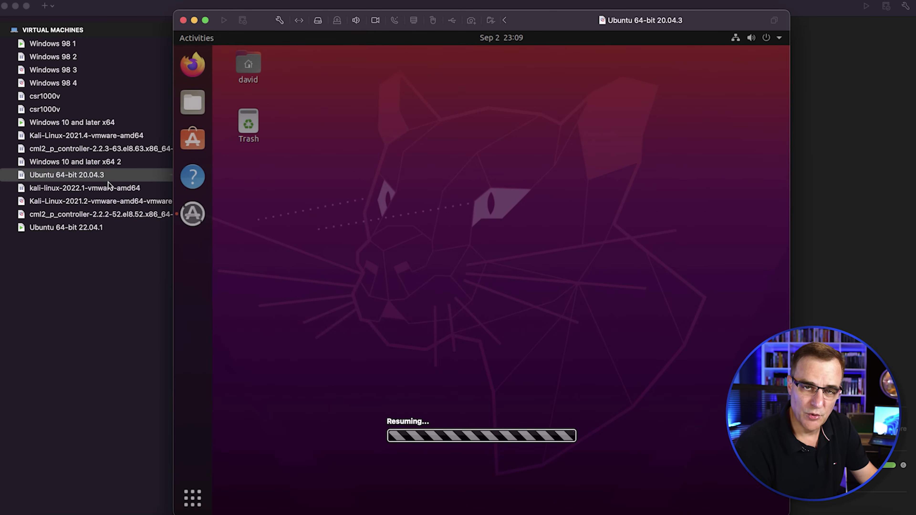
drag(569, 21, 425, 2)
right_click(539, 514)
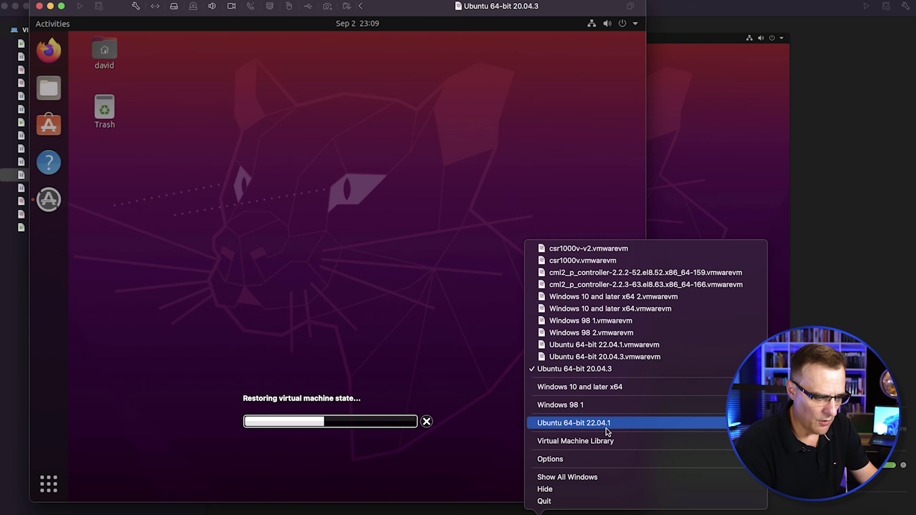
click(607, 429)
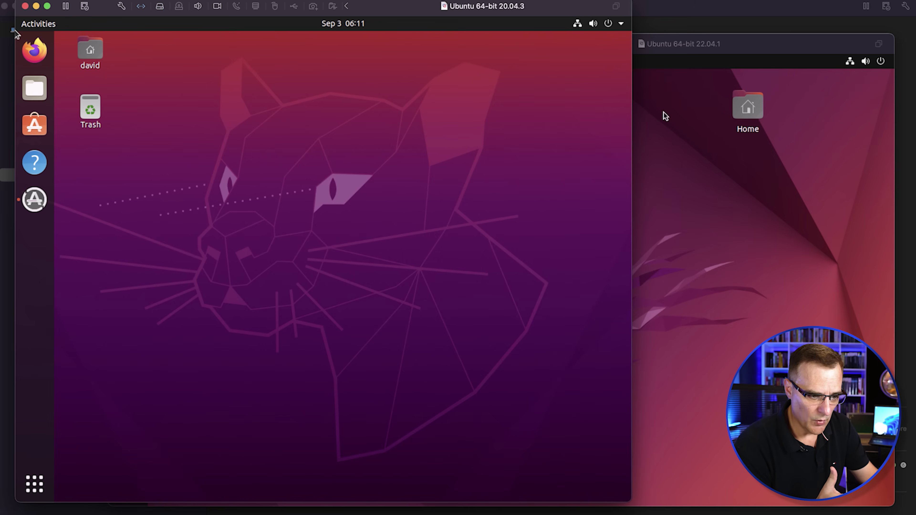
click(679, 119)
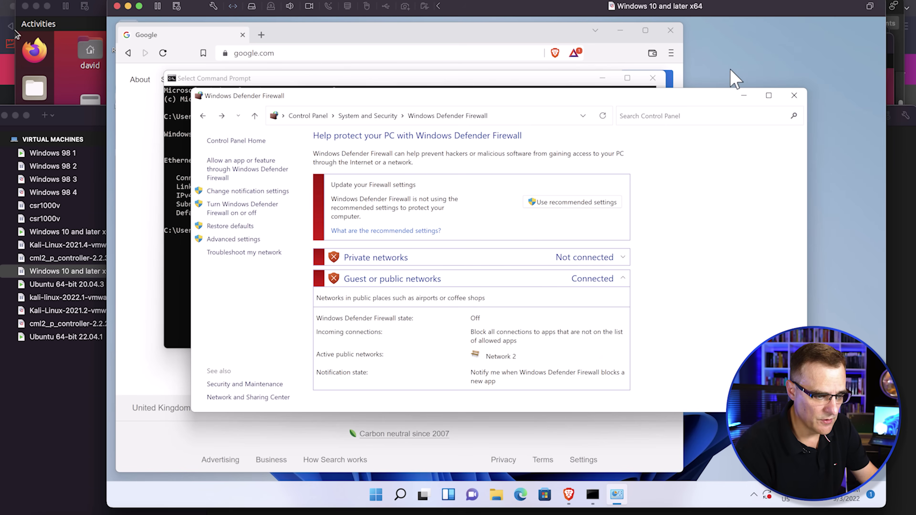
key(alt+F4)
Step: Launch the second Windows 10 and later x64 VM (4 cores, 8704 MB) from the library
double_click(35, 270)
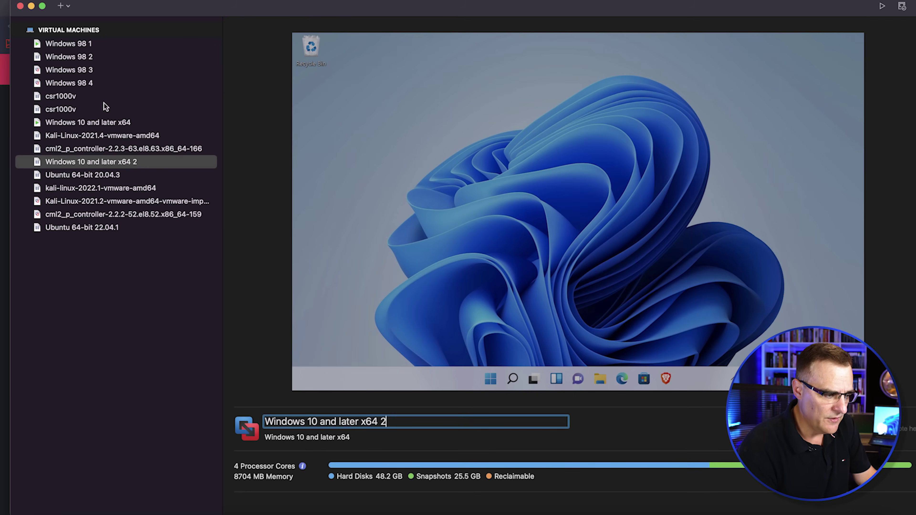
Step: Resume the first csr1000v router and dismiss its VMware Tools resume-script alert
click(116, 96)
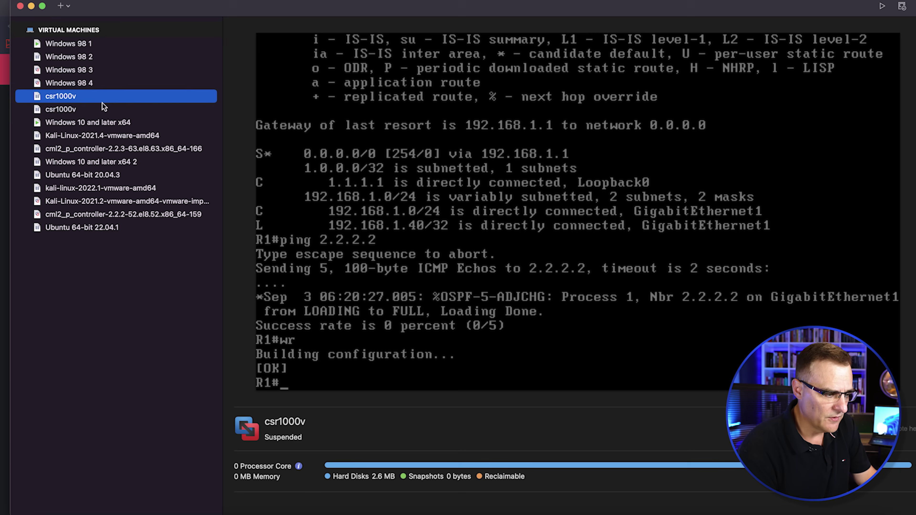
right_click(123, 96)
key(Escape)
double_click(117, 100)
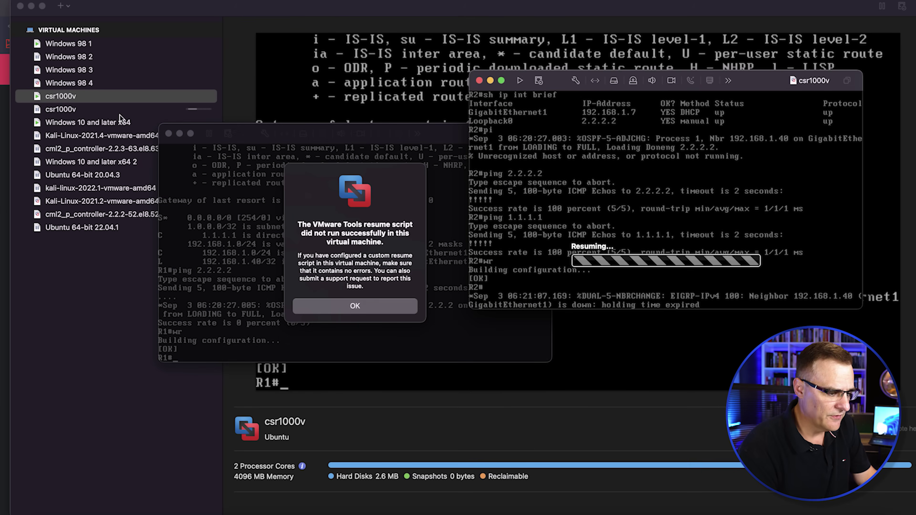
click(373, 309)
Step: Reposition R1's console, dismiss the second resume-script alert, and run sh ver on R1
drag(436, 134, 346, 87)
click(639, 256)
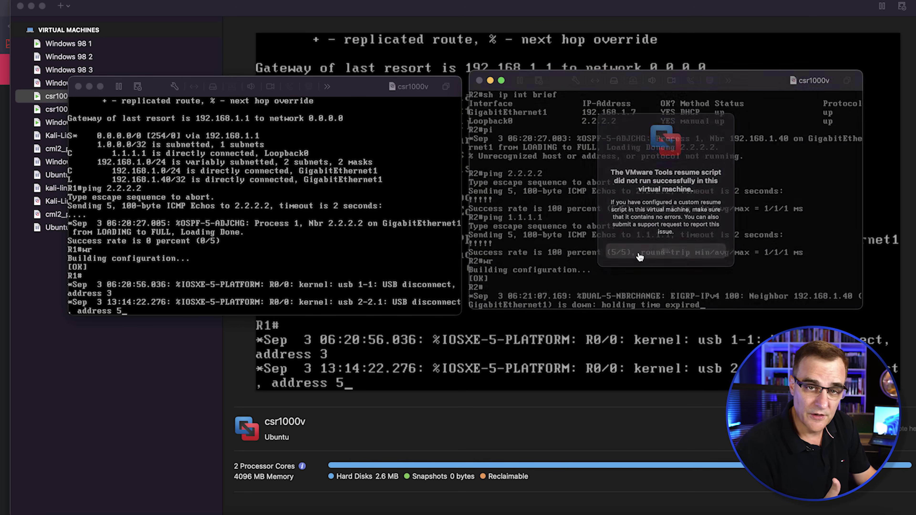
text(sh ver)
key(Return)
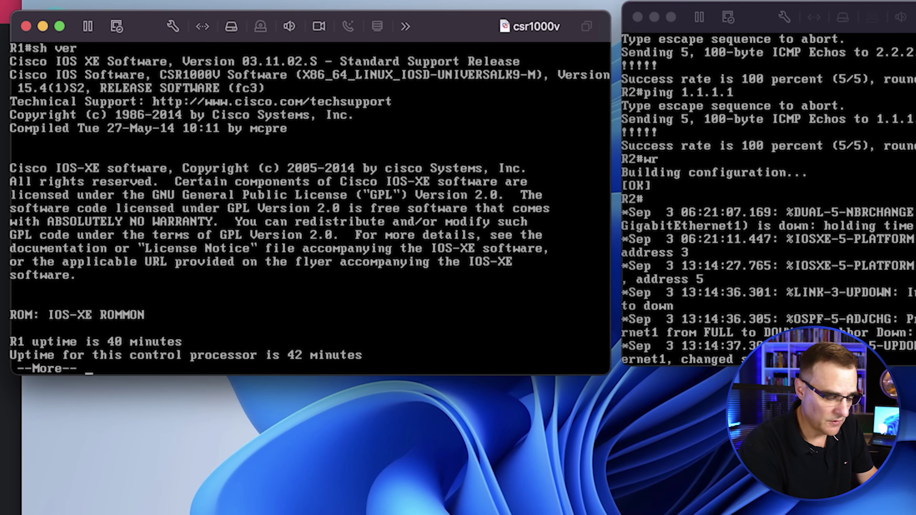
Step: Page through R1's version output and list R1's interface addresses (192.168.1.40)
key(space)
key(space)
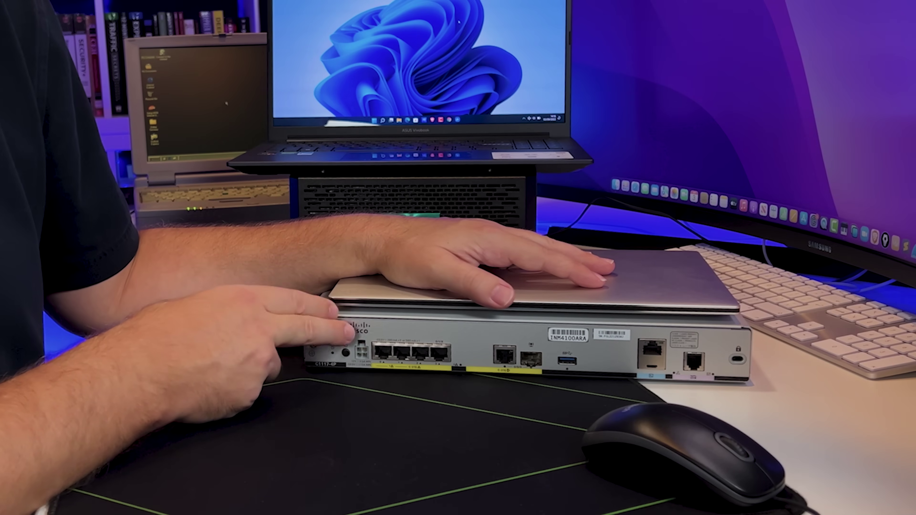
text(sh ip int brief)
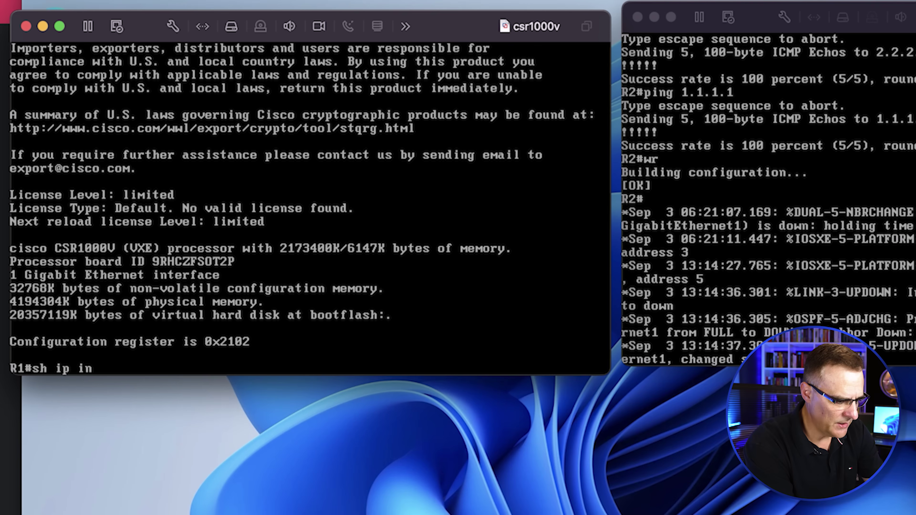
key(Return)
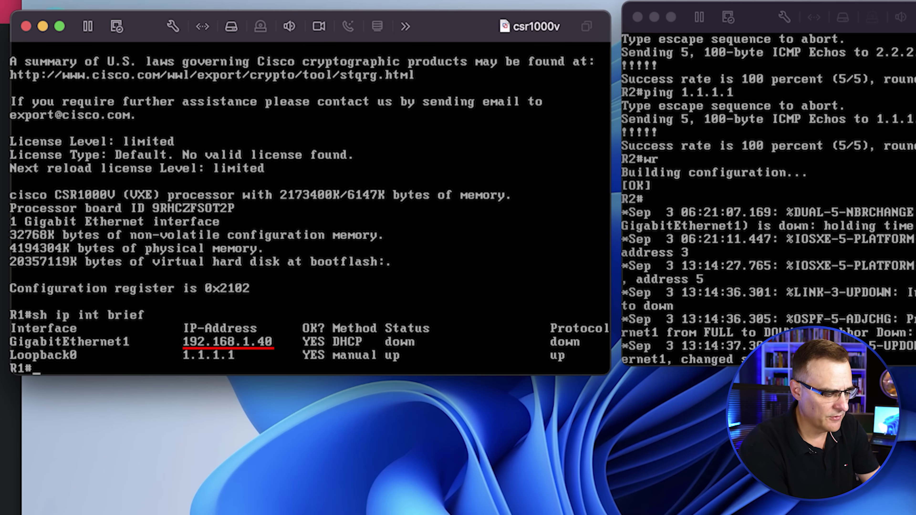
Step: On R2, run sh ip int brief (192.168.1.7) and ping R1 at 192.168.1.40
key(Return)
key(Return)
text(sh)
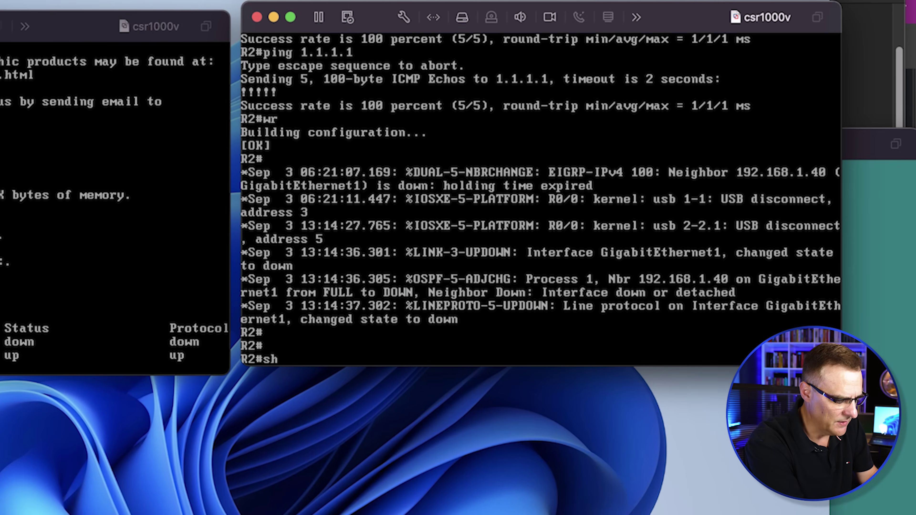
text( ip int brief)
key(Return)
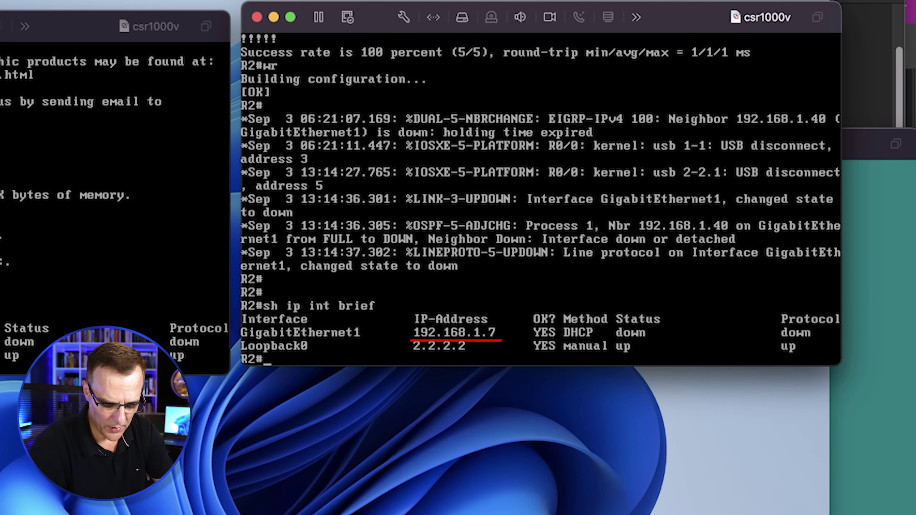
text(ping 192.168.1.)
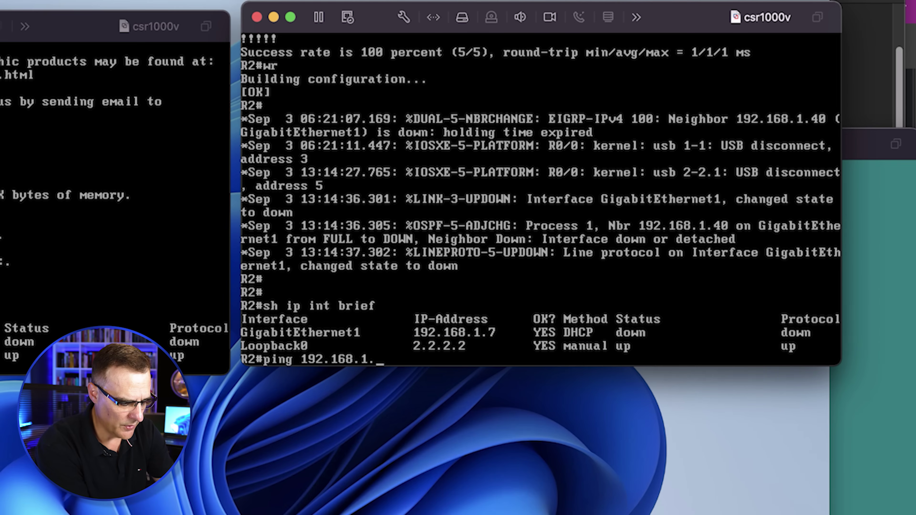
text(40)
key(Return)
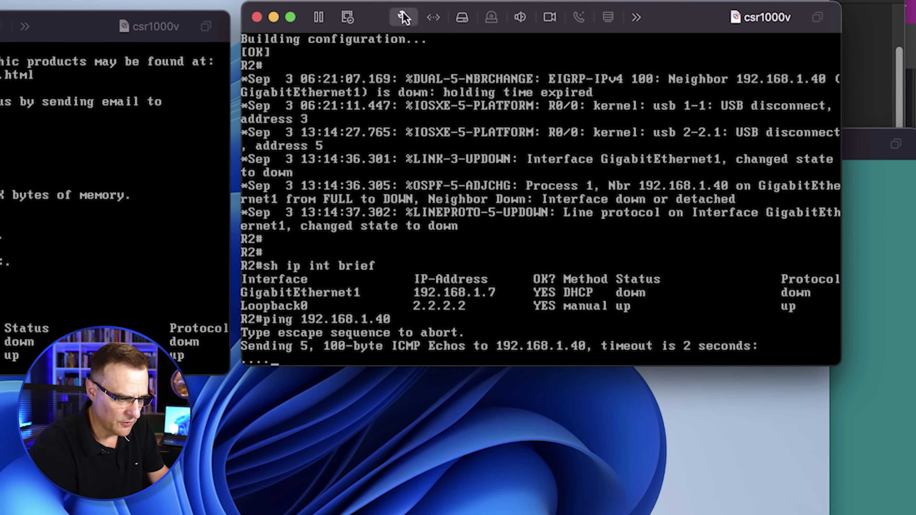
Step: Bridge the csr1000v network adapter to the USB 10/100/1000 LAN instead of Wi-Fi
click(404, 17)
click(103, 130)
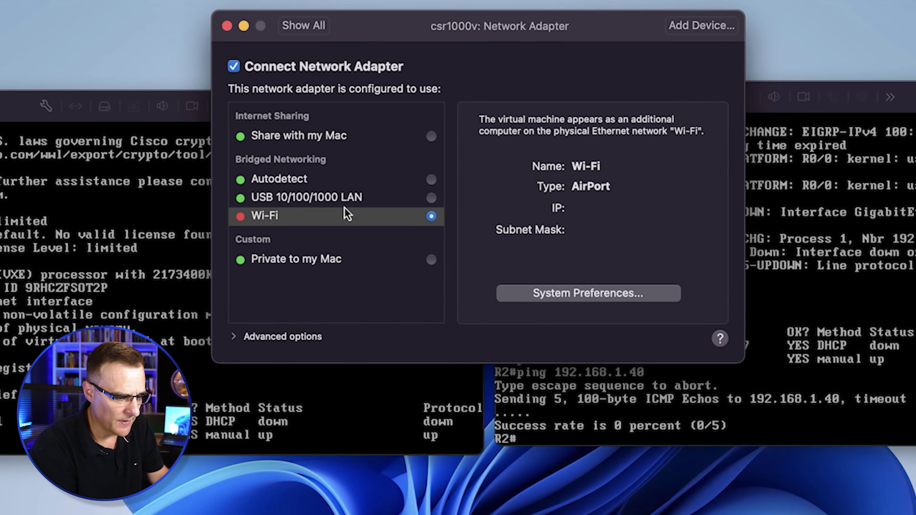
click(431, 198)
click(48, 109)
click(48, 110)
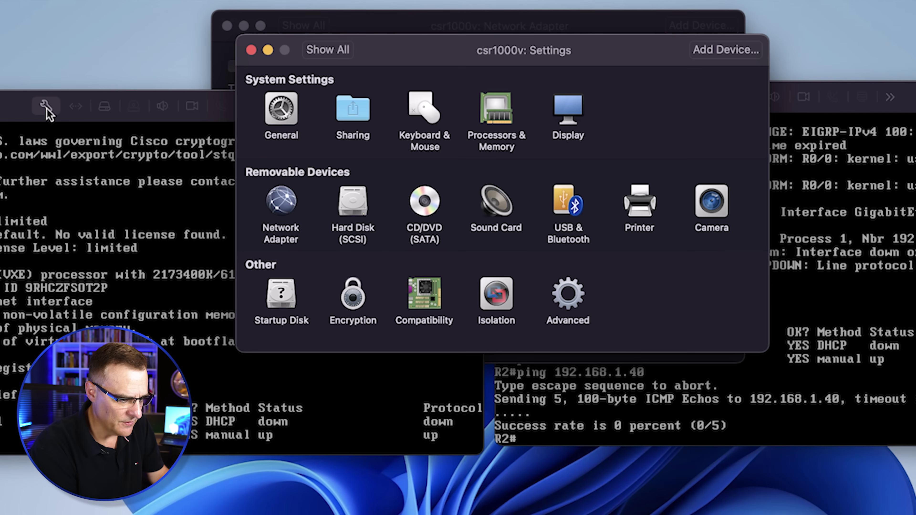
click(283, 214)
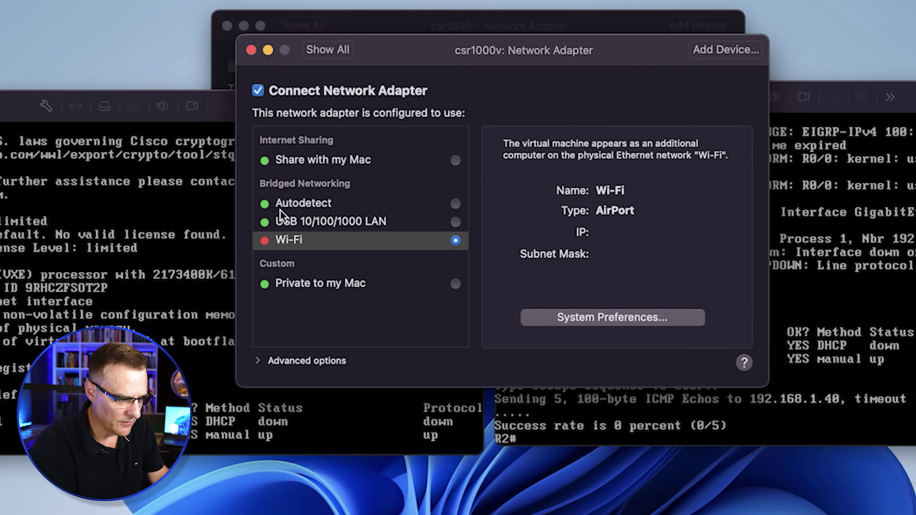
click(455, 222)
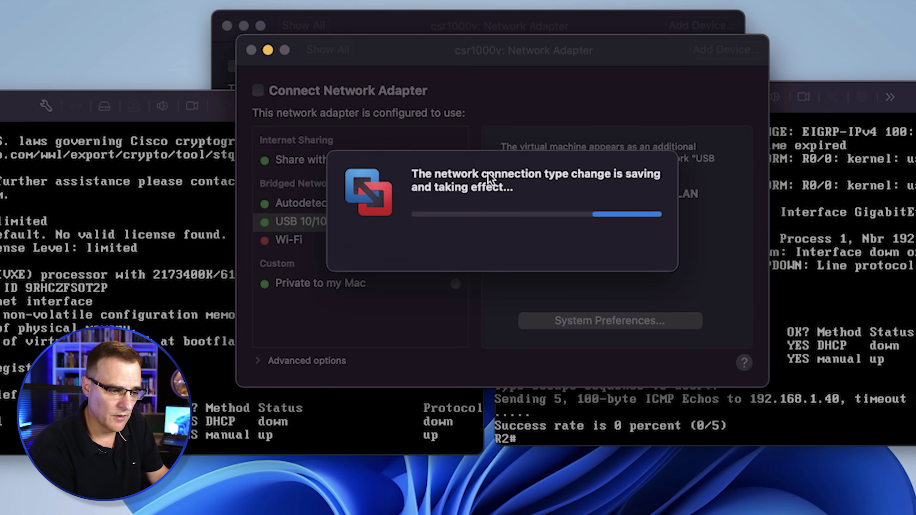
Step: Re-run the ping to 192.168.1.40 from the R2 console
click(811, 151)
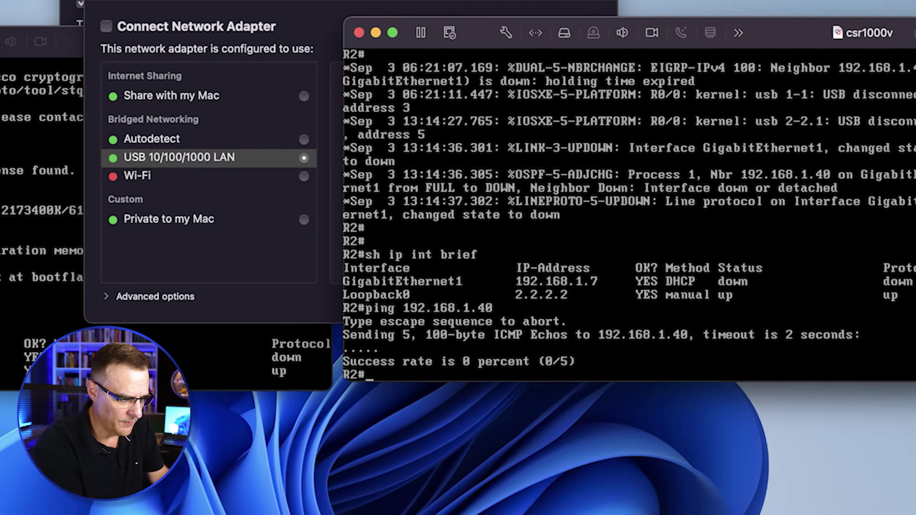
key(Up)
key(Return)
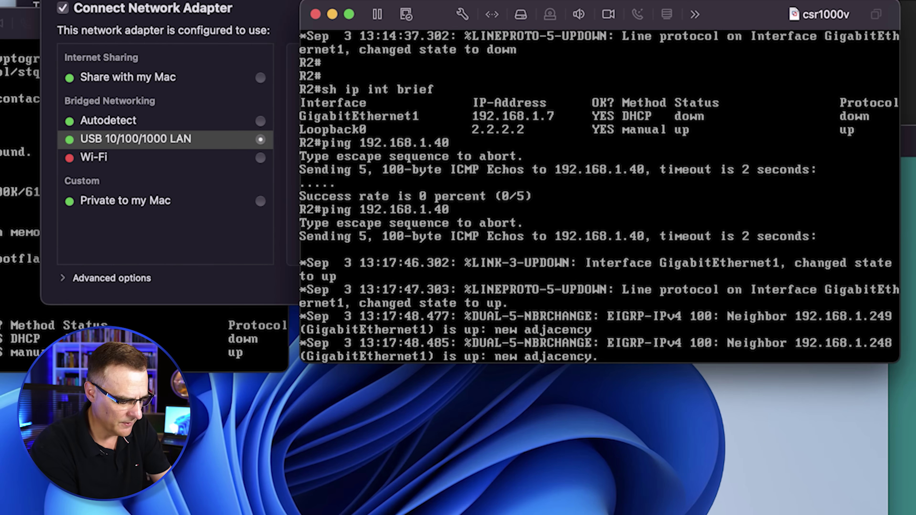
key(Escape)
key(Return)
key(Up)
key(Return)
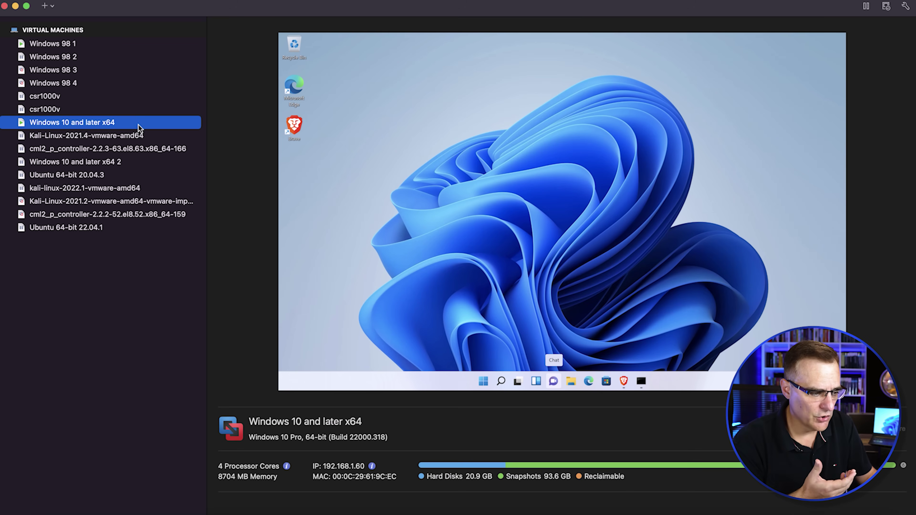
Step: Open the Windows 10 and later x64 snapshot tree and enlarge it to show all 11 snapshots
right_click(138, 128)
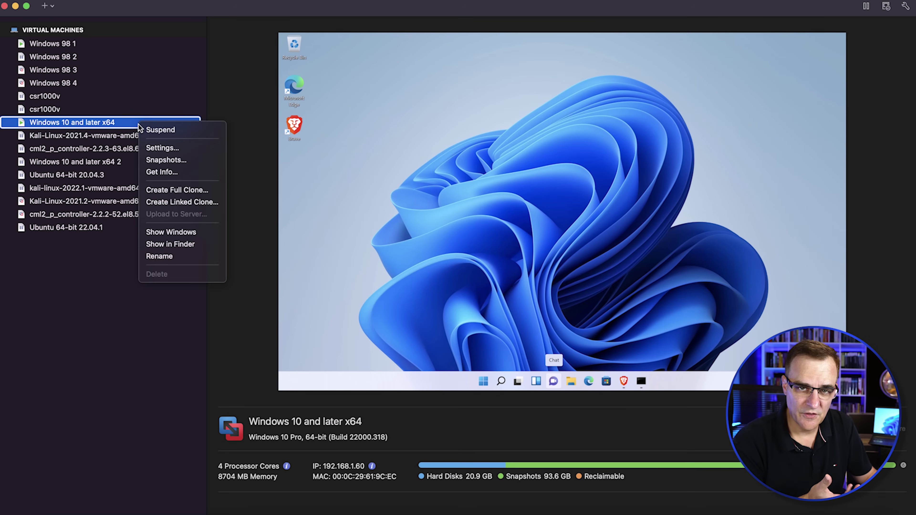
click(174, 162)
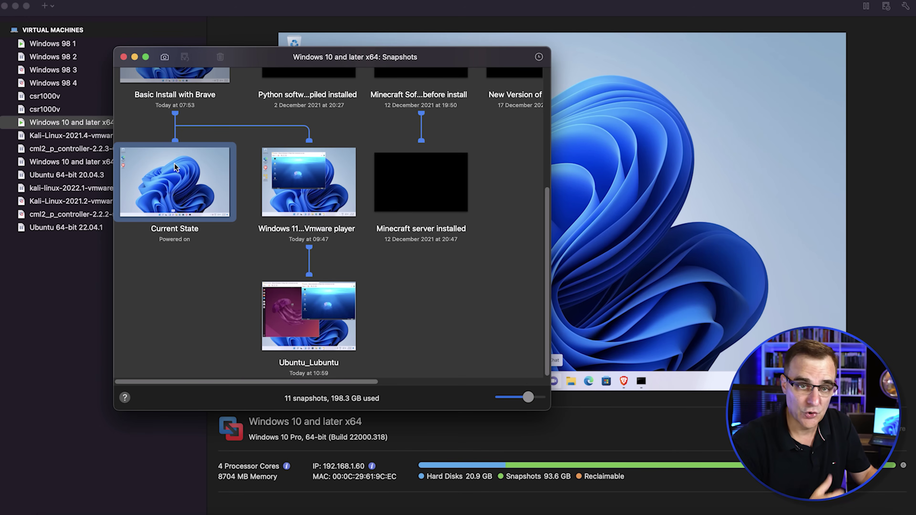
drag(550, 410, 847, 473)
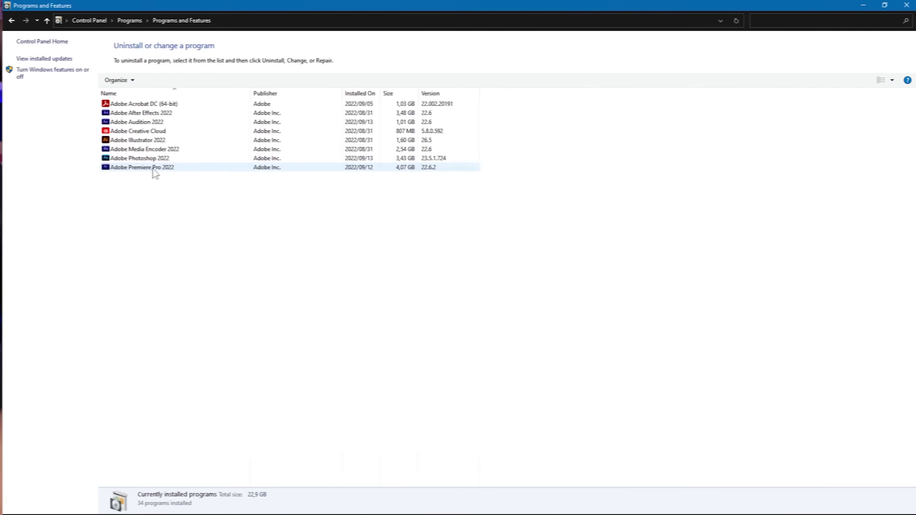
Step: Select Adobe Premiere Pro 2022 in Programs and Features and confirm its uninstall
click(152, 169)
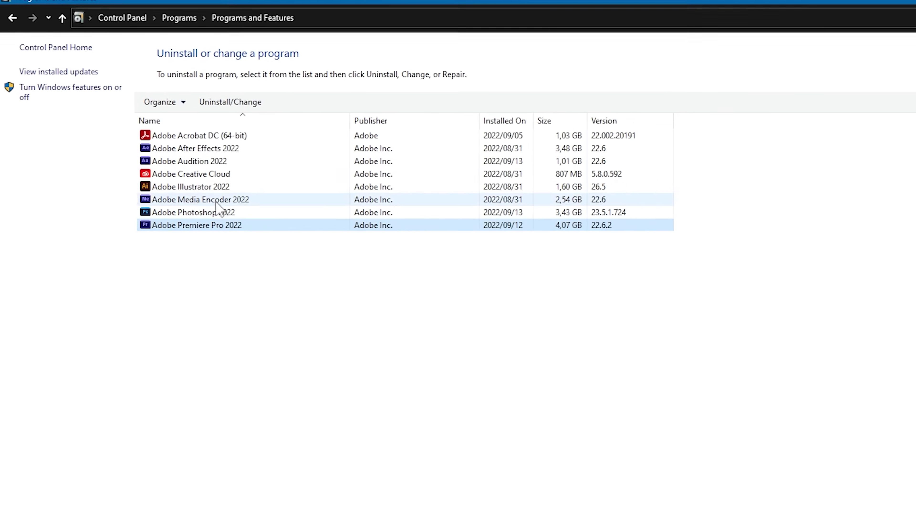
click(274, 126)
click(740, 489)
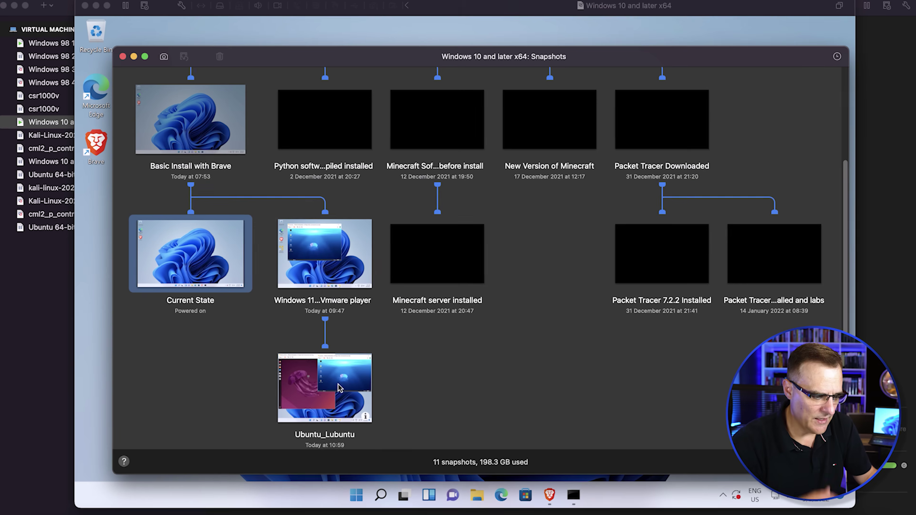
Step: Restore the Ubuntu_Lubuntu snapshot with Restore Snapshot, choosing Don't Save for the current state
click(337, 383)
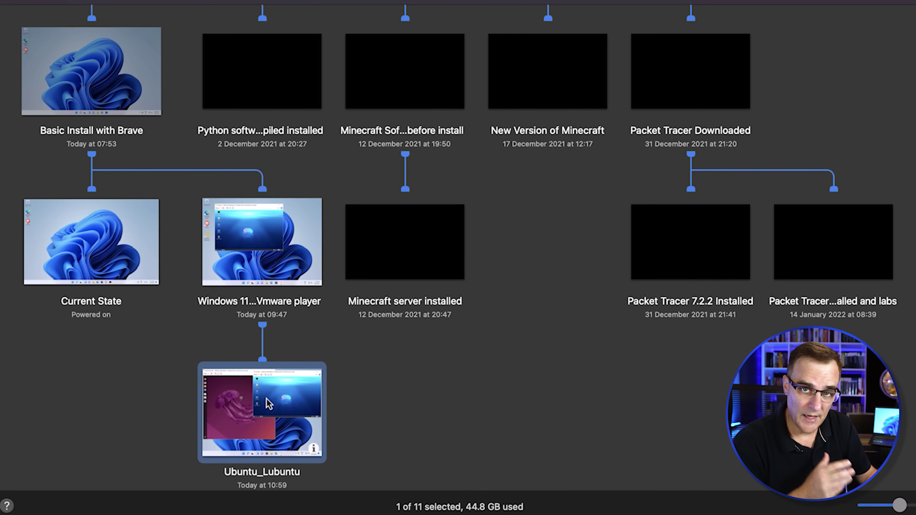
right_click(269, 404)
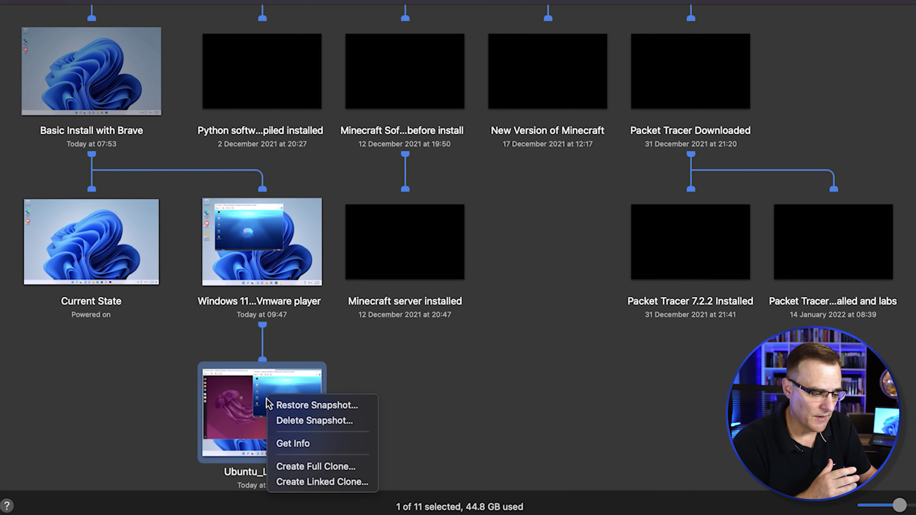
click(288, 406)
click(500, 328)
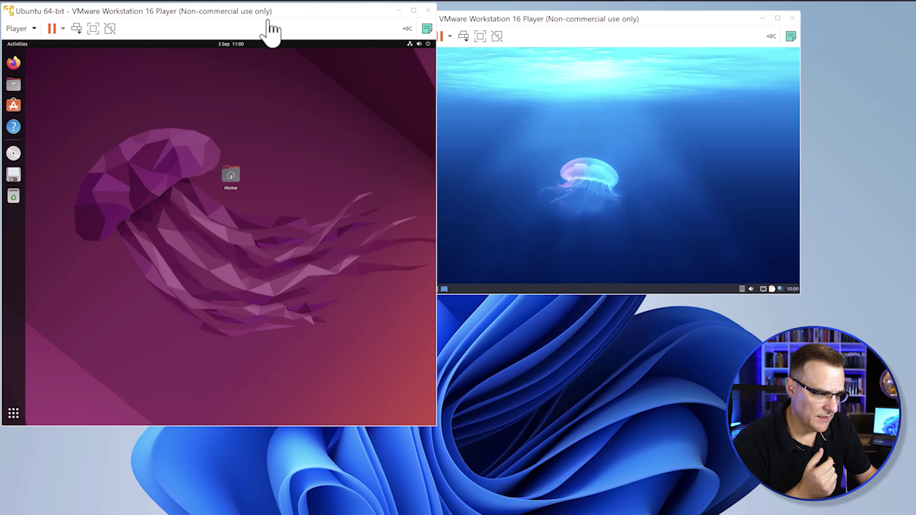
Step: Move the Ubuntu and Lubuntu windows aside, launch Workstation Player, and position its library window
drag(295, 12, 350, 48)
drag(584, 16, 689, 74)
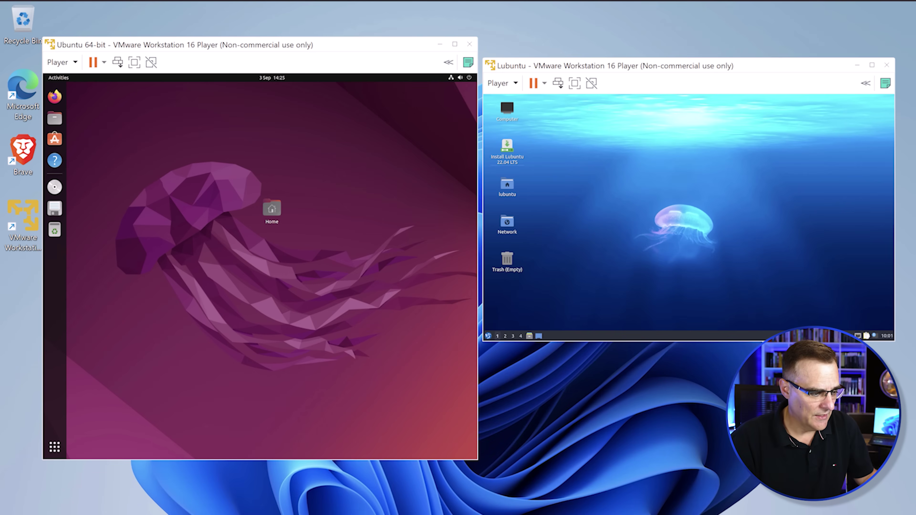
double_click(29, 200)
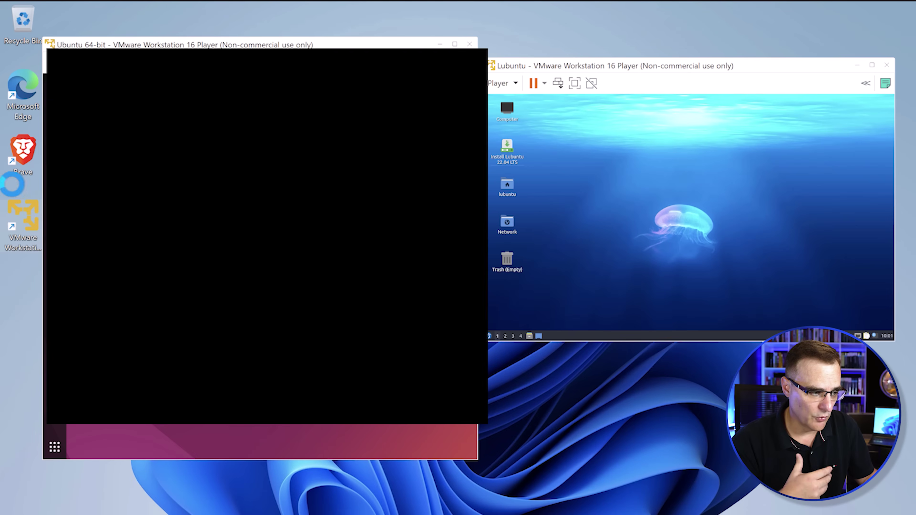
drag(331, 61, 649, 180)
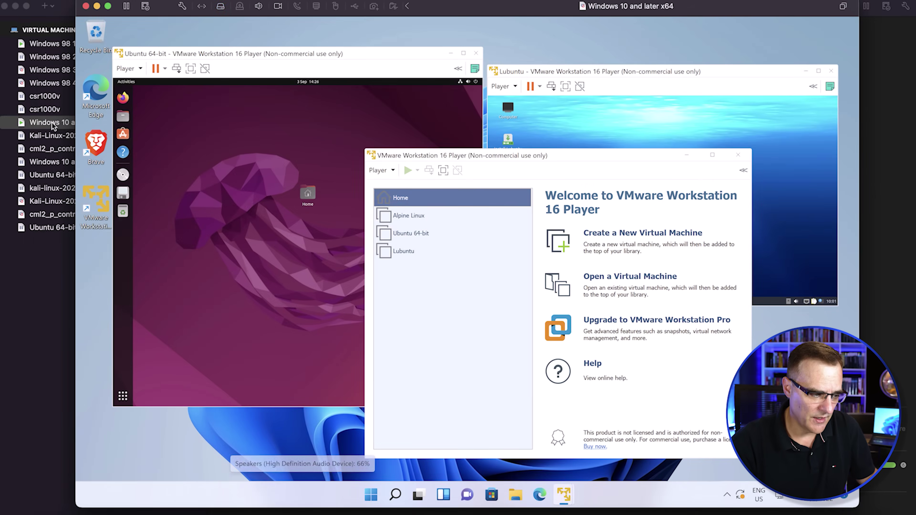
click(53, 123)
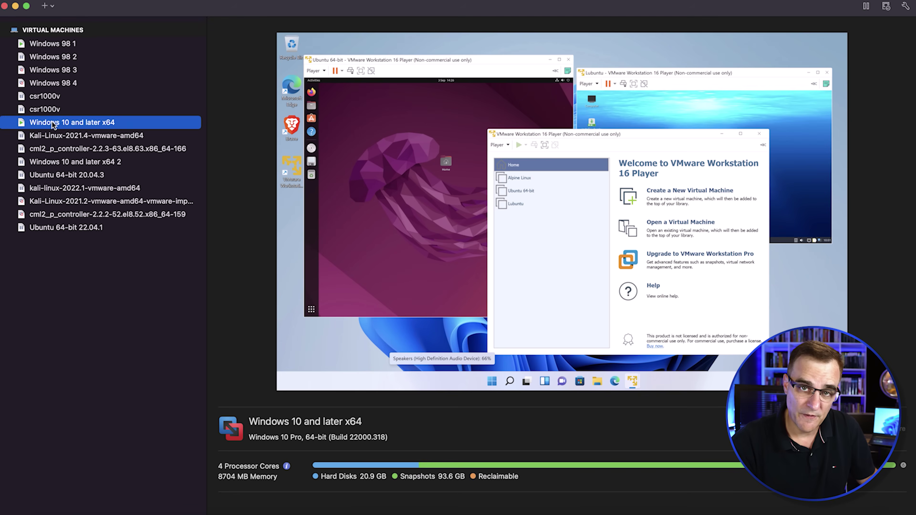
click(59, 6)
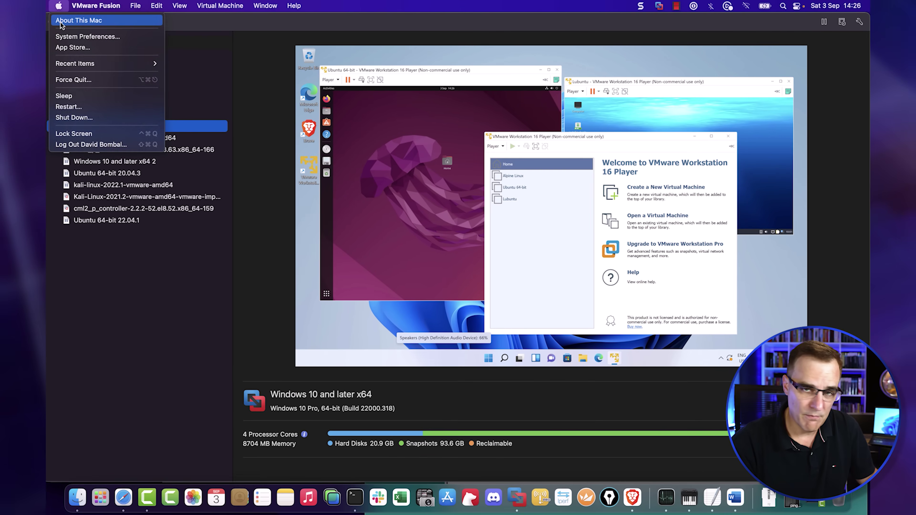
click(174, 62)
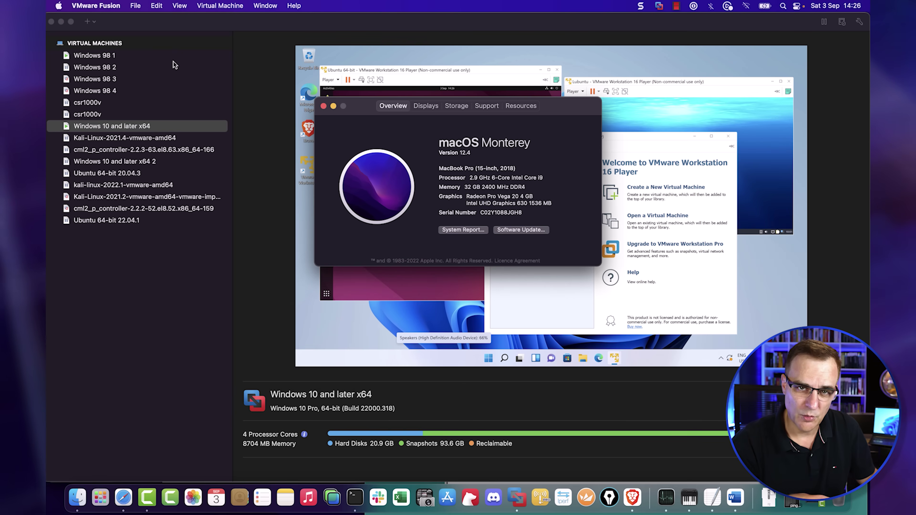
click(322, 107)
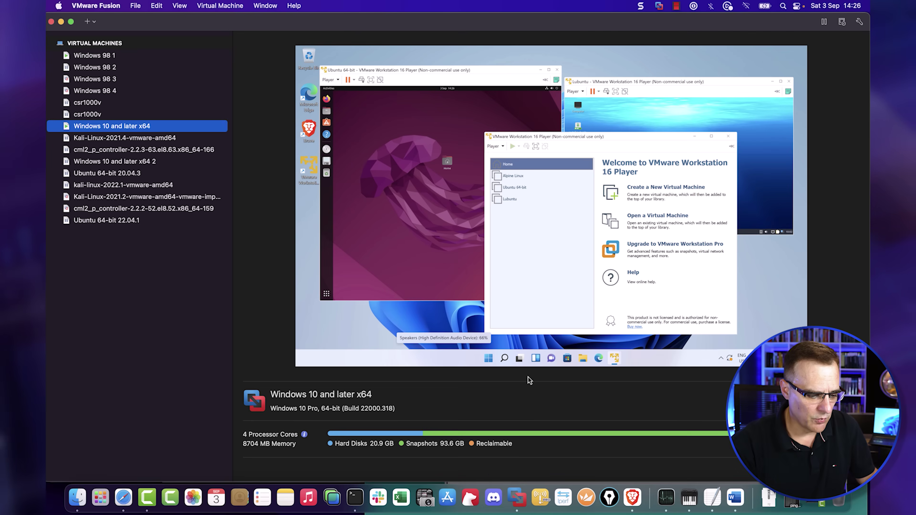
right_click(518, 498)
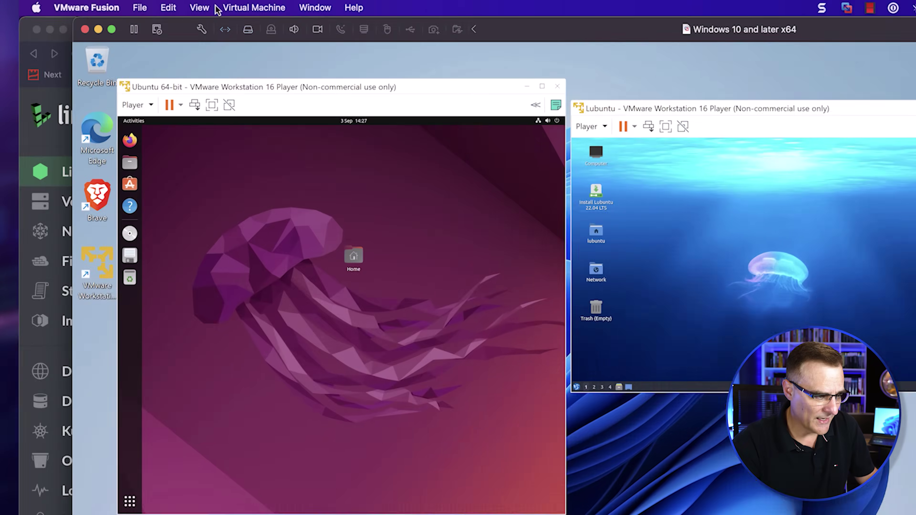
Step: Open the running VM's snapshots and check the sizes of 'Basic Install with Brave' and 'Minecraft server installed'
click(202, 6)
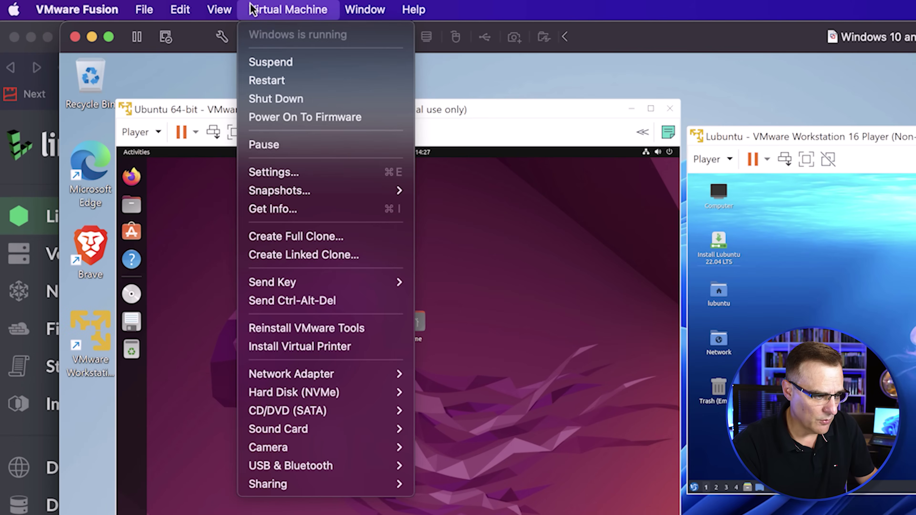
mouse_move(337, 190)
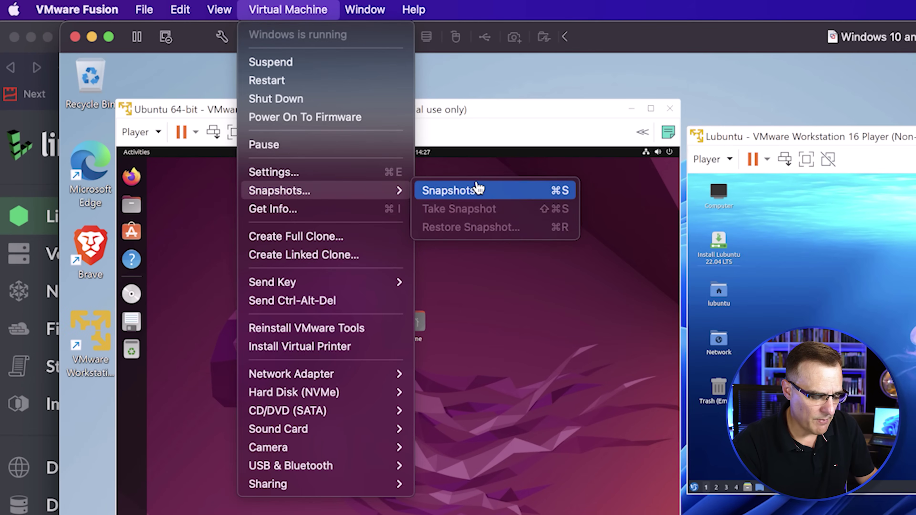
click(477, 190)
scroll(343, 283, up, 5)
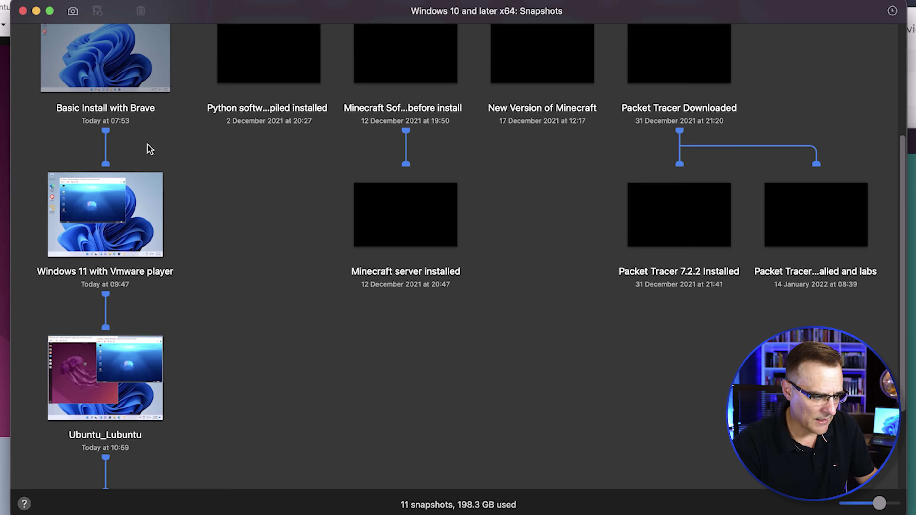
click(100, 74)
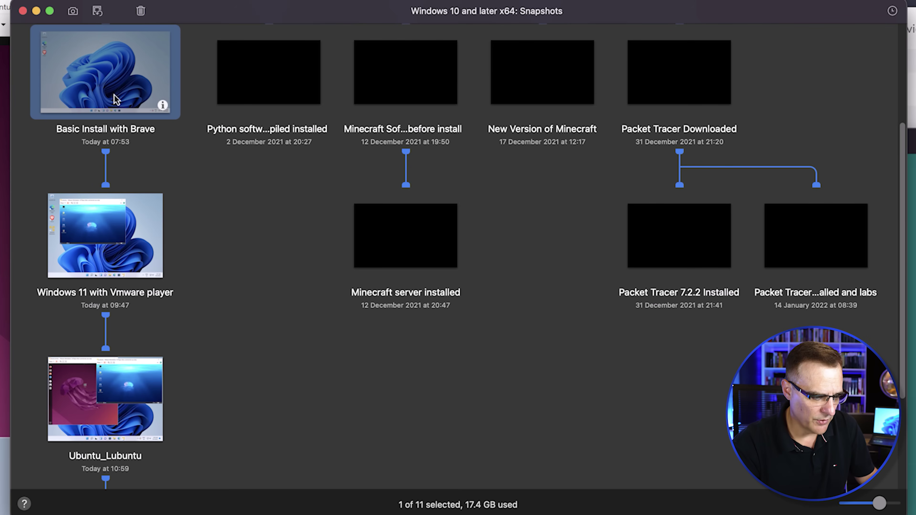
click(390, 244)
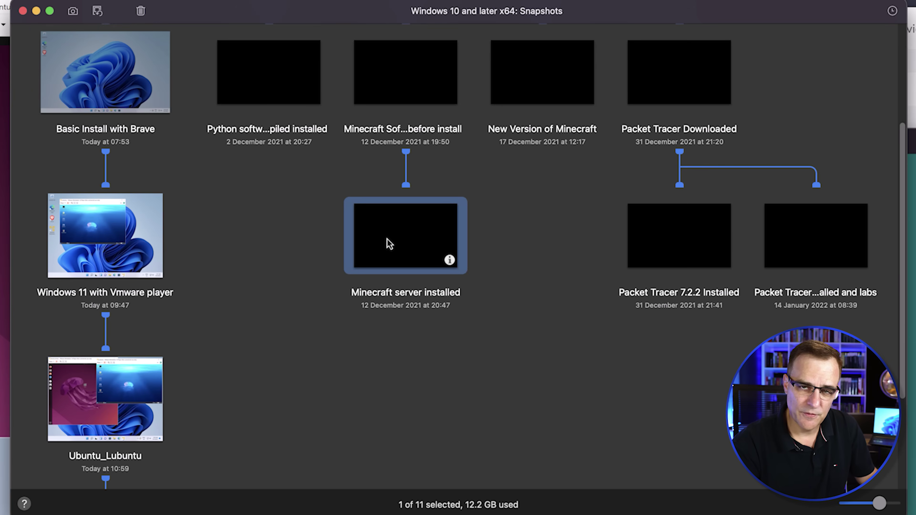
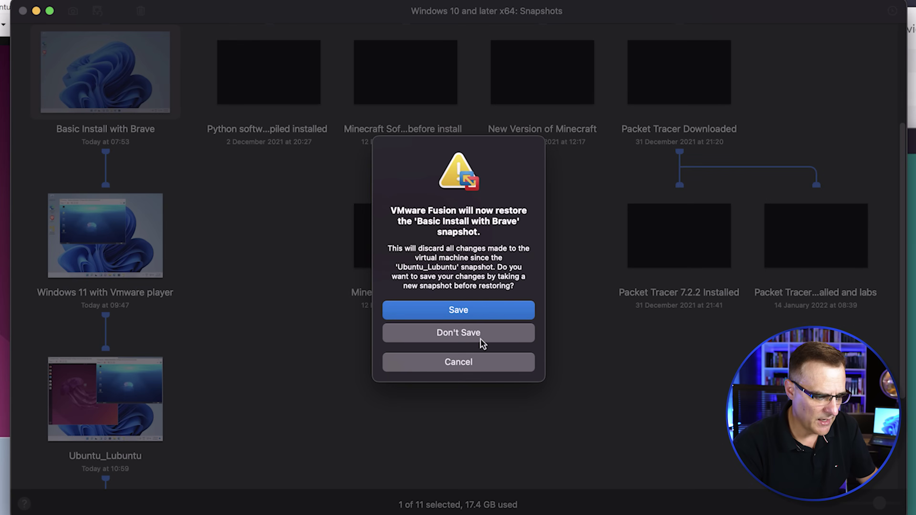
Step: Discard the current state and restore the VM to the 'Basic Install with Brave' snapshot
click(481, 339)
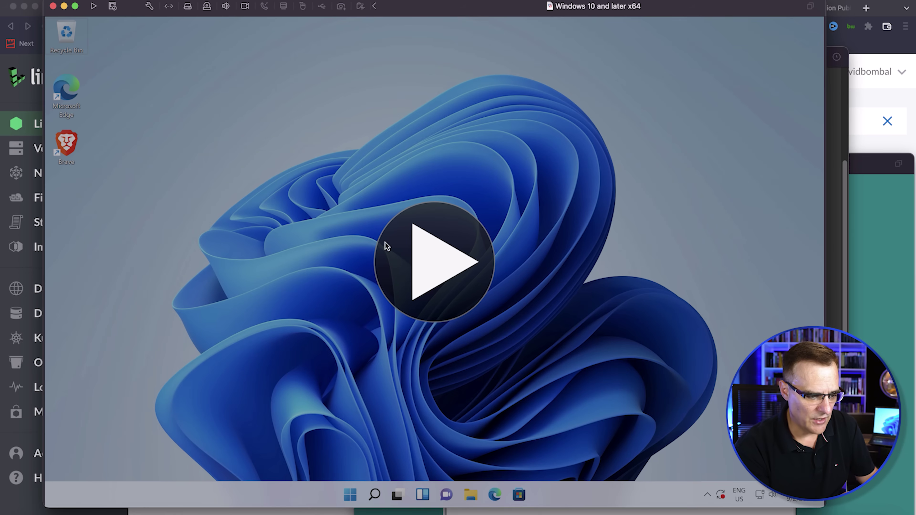
Step: Resume the restored Windows 11 VM and move its window further right
click(434, 242)
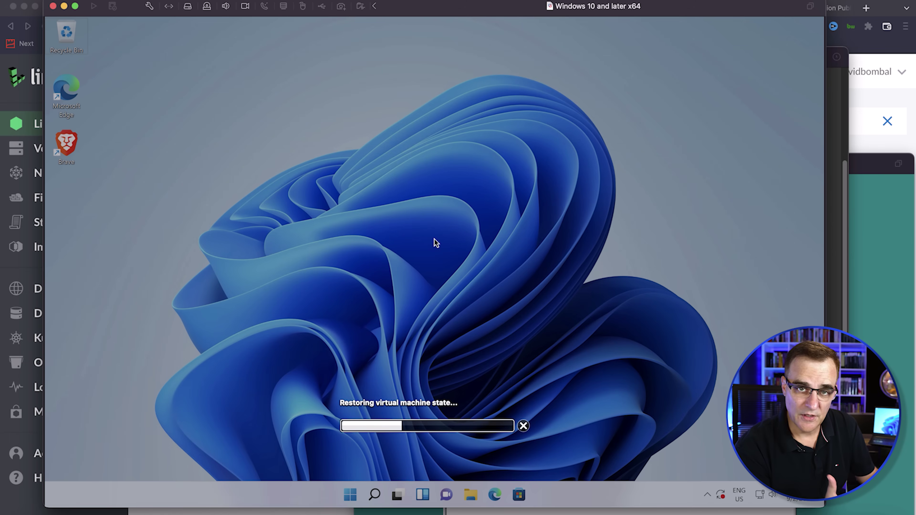
drag(422, 12, 515, 9)
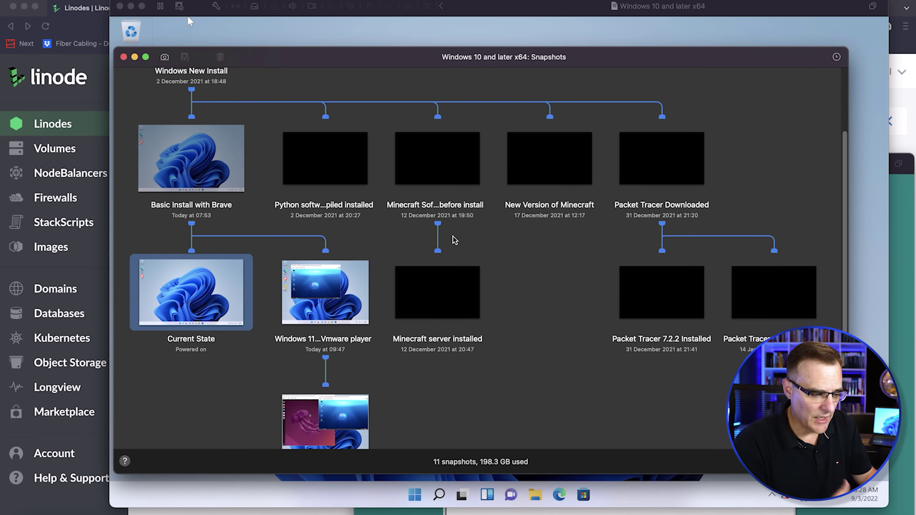
Step: Select the Windows New Install, Python software, and Minecraft server installed snapshots in turn
scroll(454, 240, up, 3)
click(195, 112)
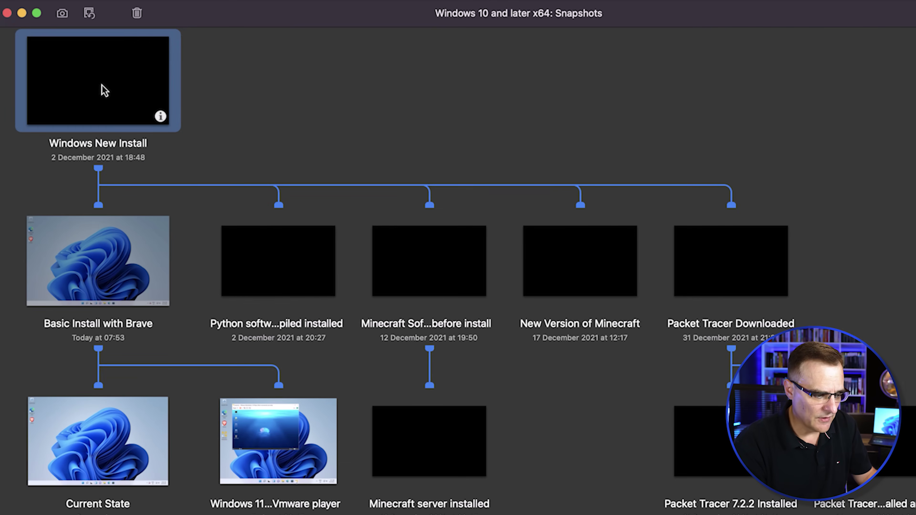
scroll(252, 253, down, 1)
click(297, 265)
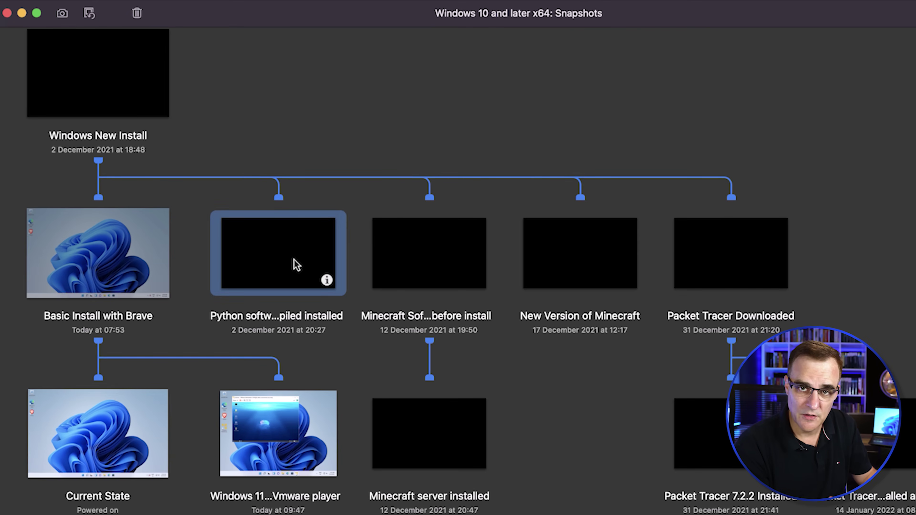
click(414, 428)
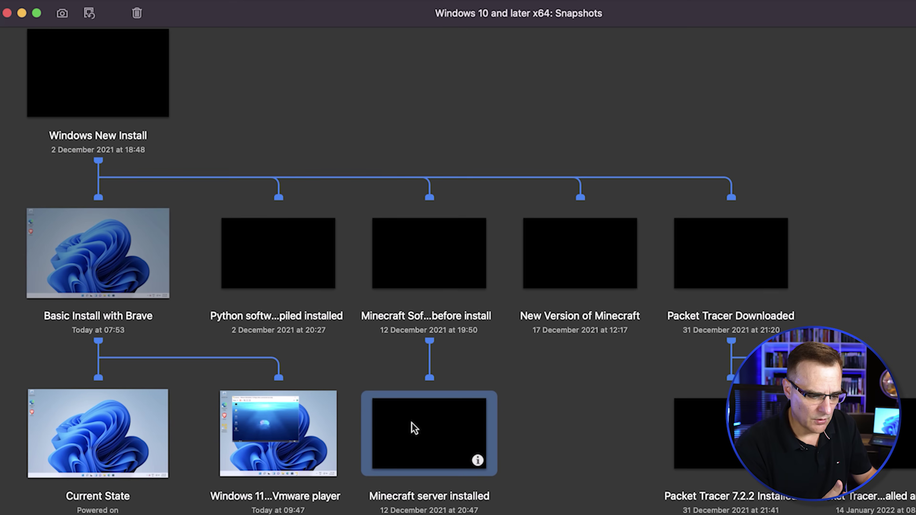
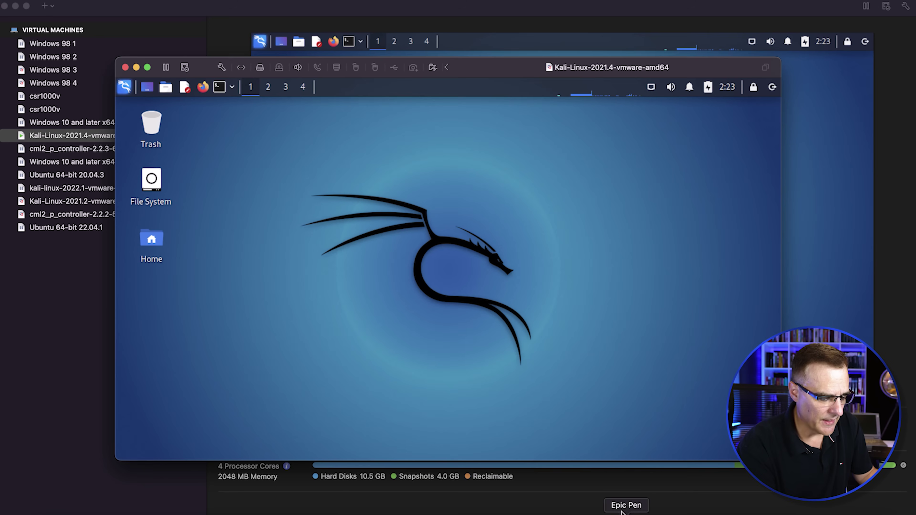
Step: Switch to the browser showing the Linode Cloud Manager Linodes list
click(652, 514)
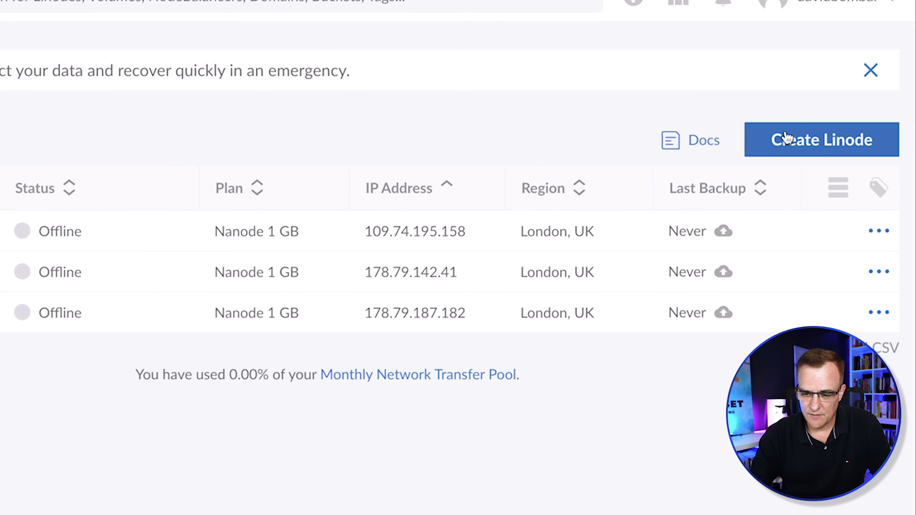
Step: Start a new Linode using the Ubuntu 22.04 LTS image
click(786, 138)
click(14, 243)
scroll(499, 375, down, 10)
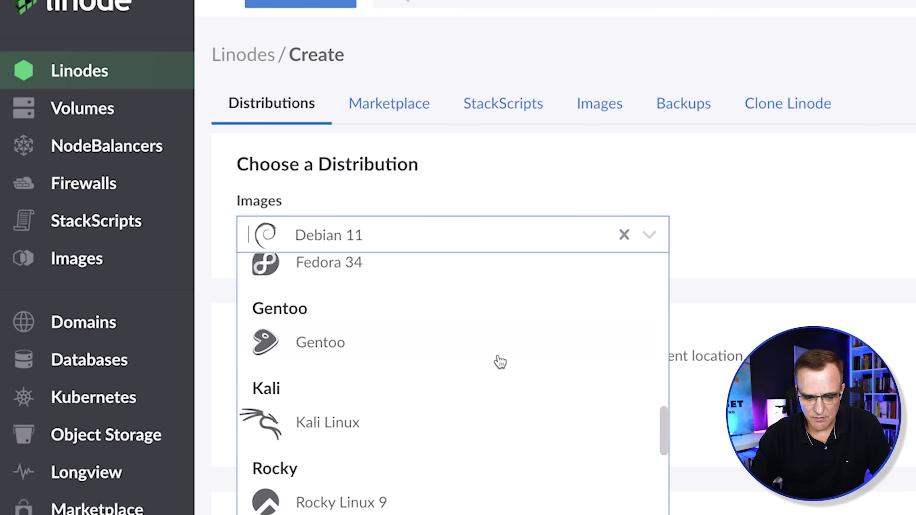
scroll(498, 361, down, 5)
scroll(469, 352, up, 3)
click(447, 341)
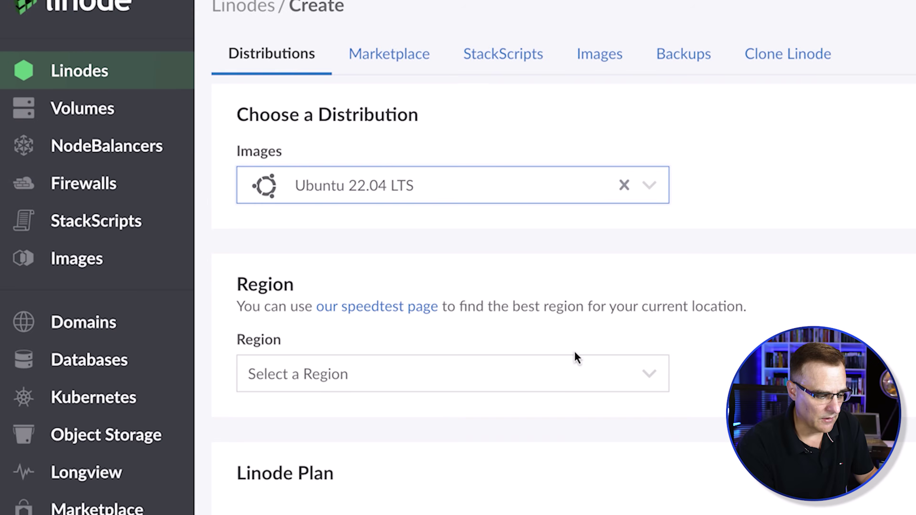
Step: Choose London, UK as the Linode's region
click(575, 364)
scroll(582, 334, down, 3)
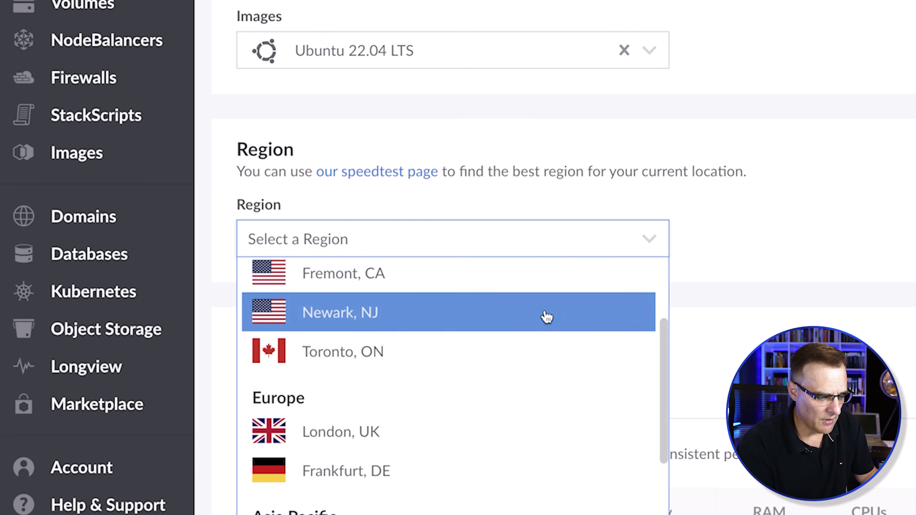
scroll(546, 317, up, 1)
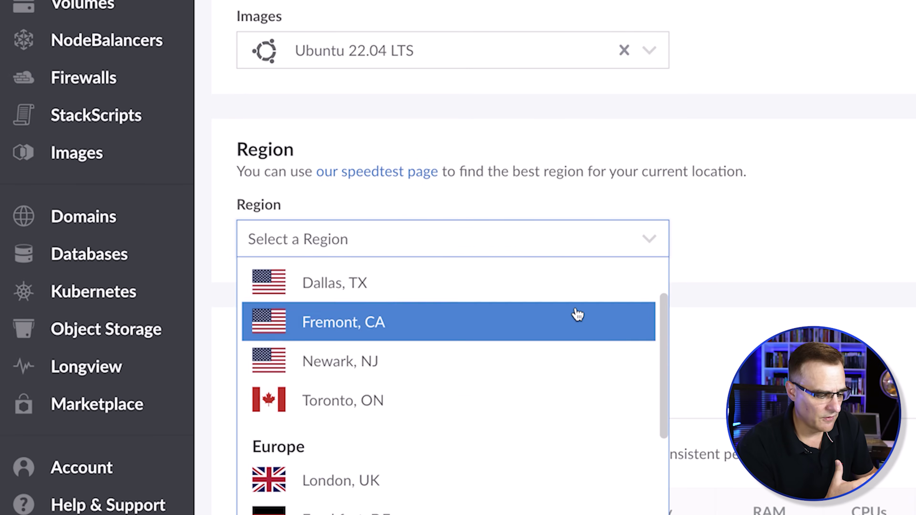
scroll(515, 377, down, 2)
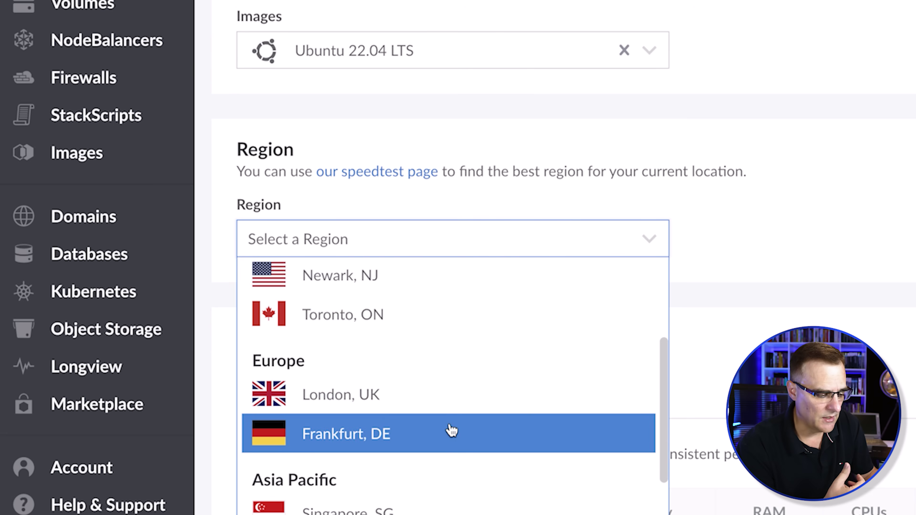
click(448, 407)
Step: Select the Shared CPU Nanode 1 GB plan
scroll(496, 342, down, 5)
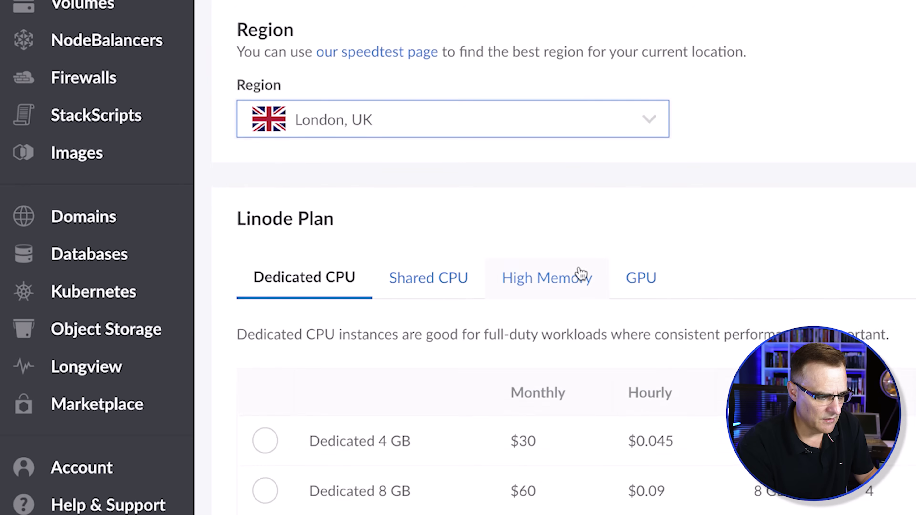
scroll(746, 204, down, 10)
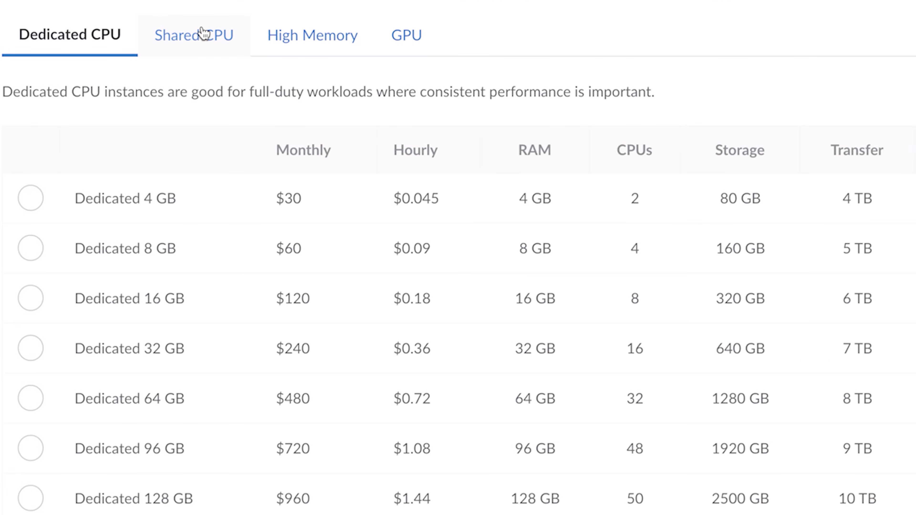
click(204, 34)
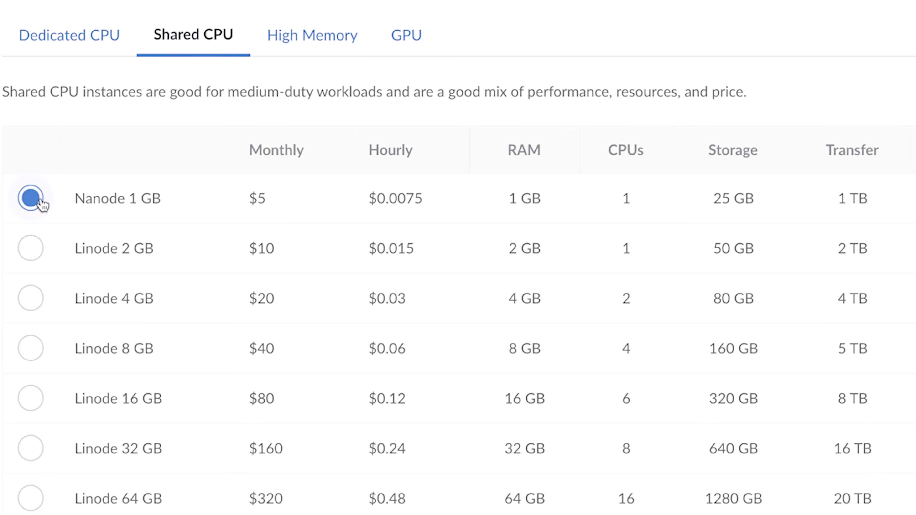
scroll(175, 233, down, 5)
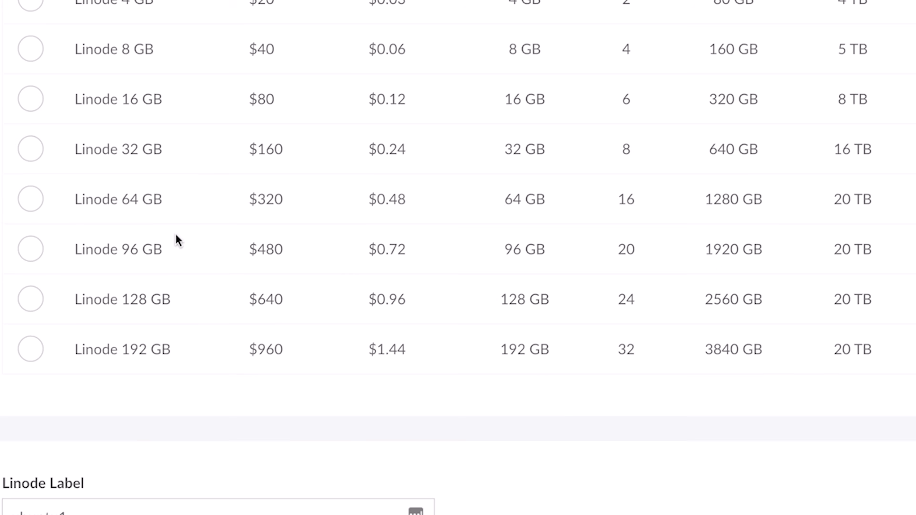
scroll(245, 370, down, 1)
drag(109, 447, 0, 442)
scroll(202, 399, down, 4)
scroll(438, 277, down, 2)
Step: Replace the root password field with a new pasted password
click(241, 346)
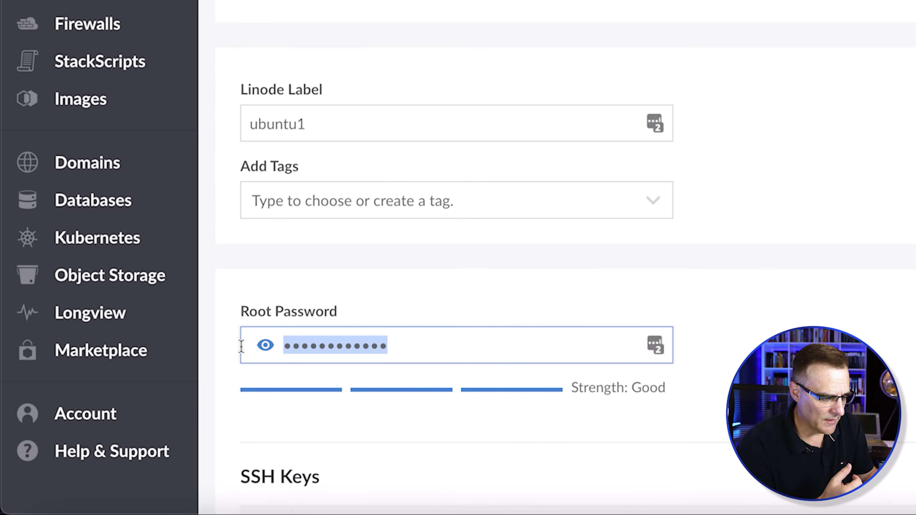
key(ctrl+v)
scroll(364, 249, down, 15)
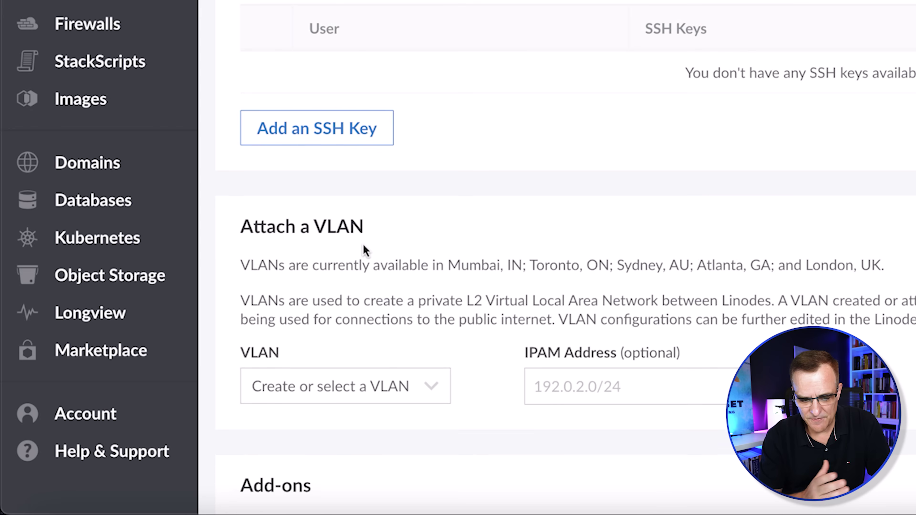
scroll(359, 249, down, 6)
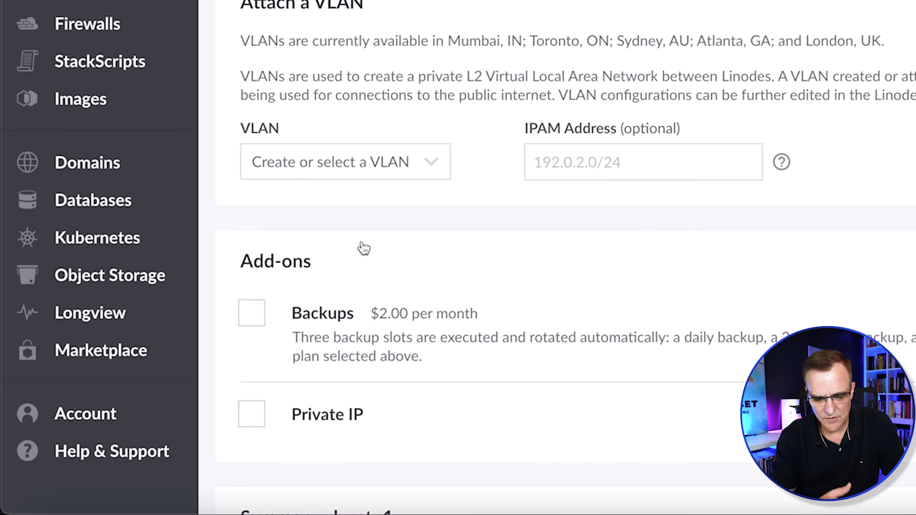
scroll(363, 248, down, 3)
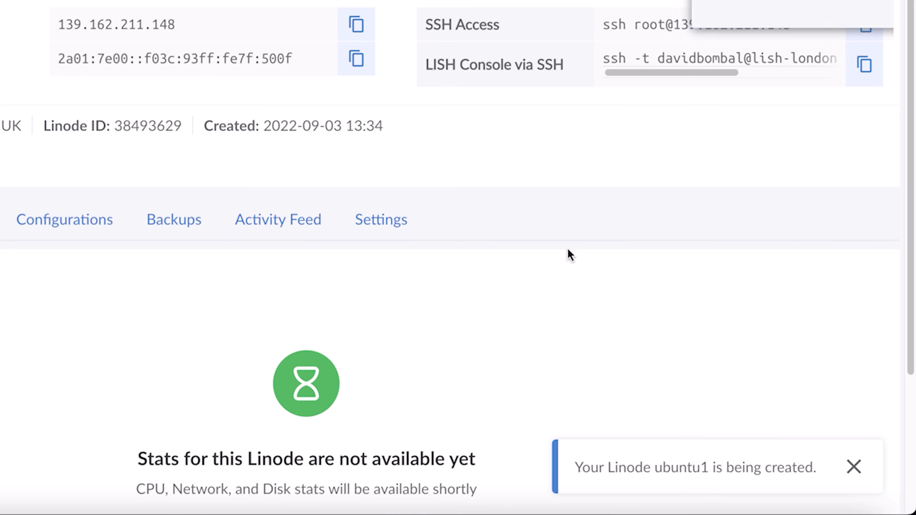
Step: Copy the new Linode's SSH access command and paste it into Terminal
drag(175, 24, 51, 27)
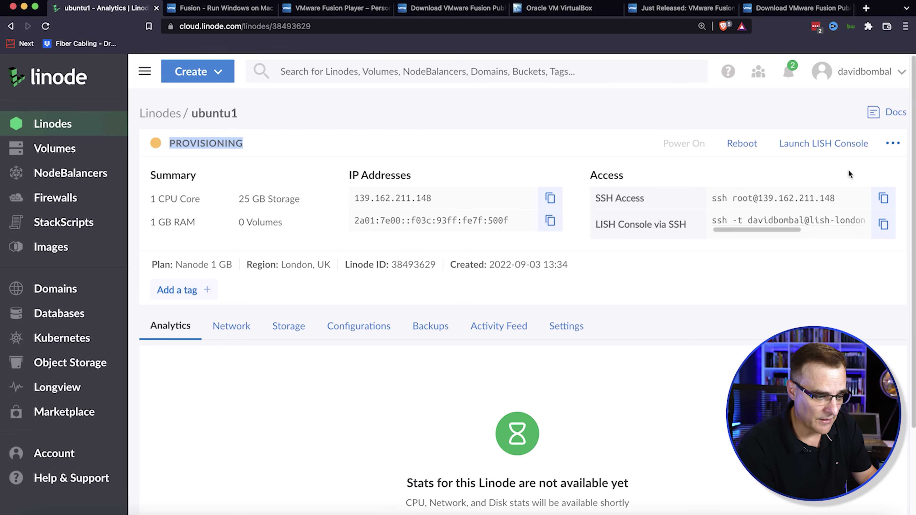
click(883, 198)
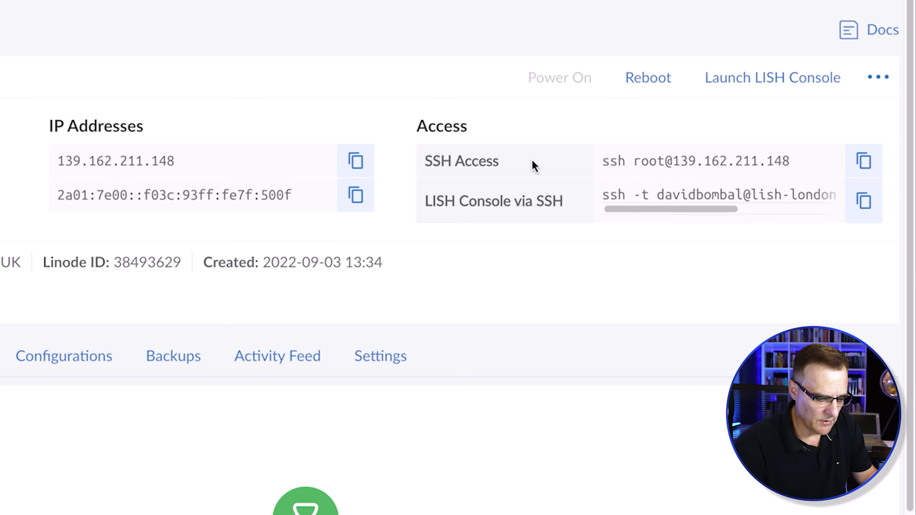
click(245, 512)
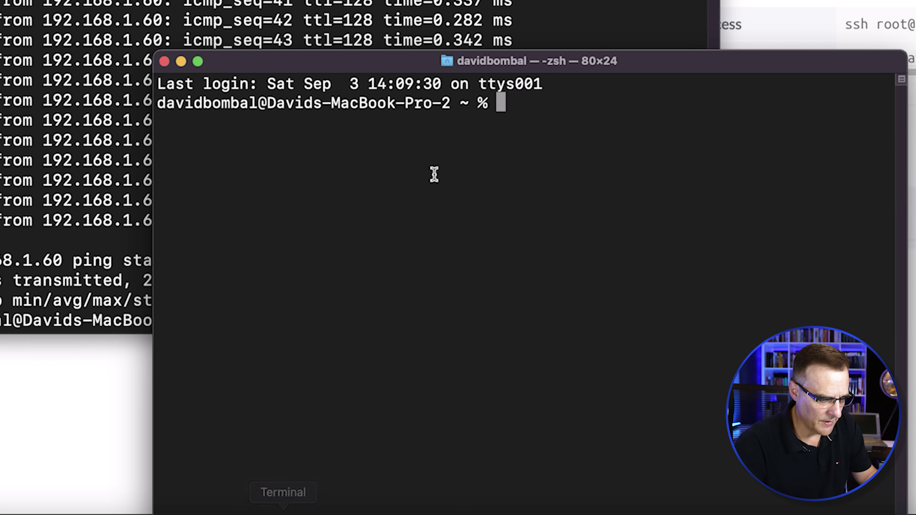
right_click(553, 159)
click(632, 192)
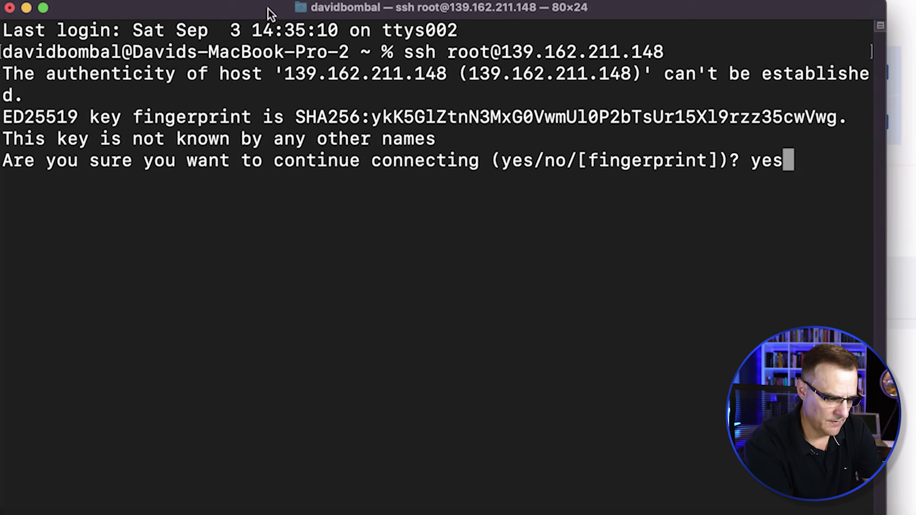
Step: Accept the host key, log in as root, and run uname -a
key(Return)
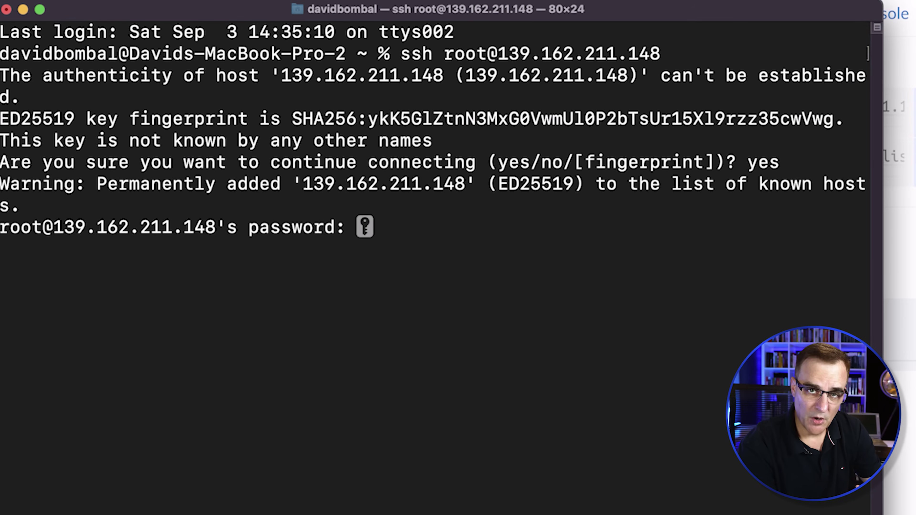
key(Return)
text(una)
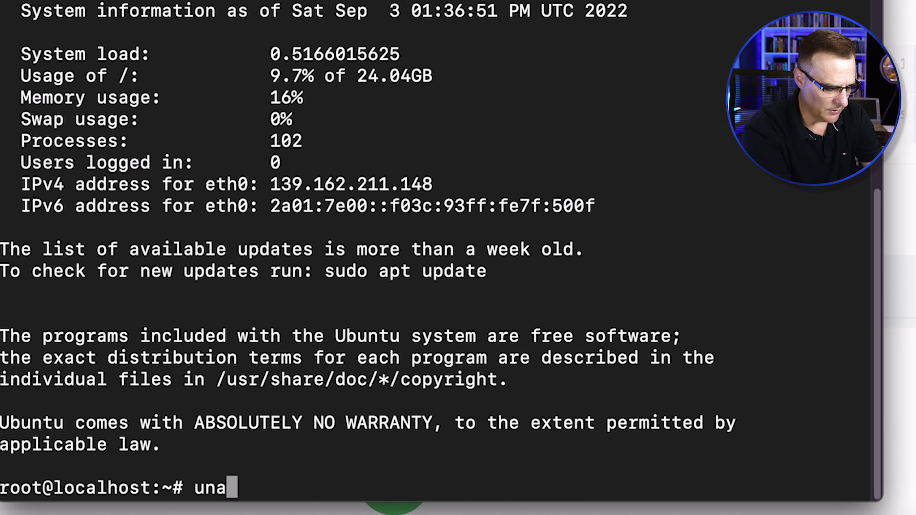
text(me -a)
key(Return)
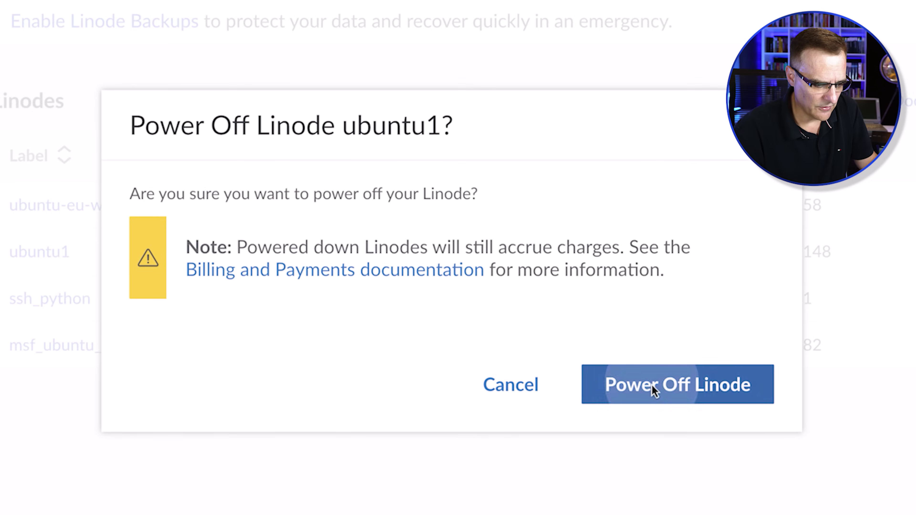
Step: Confirm powering off the Linode
click(654, 390)
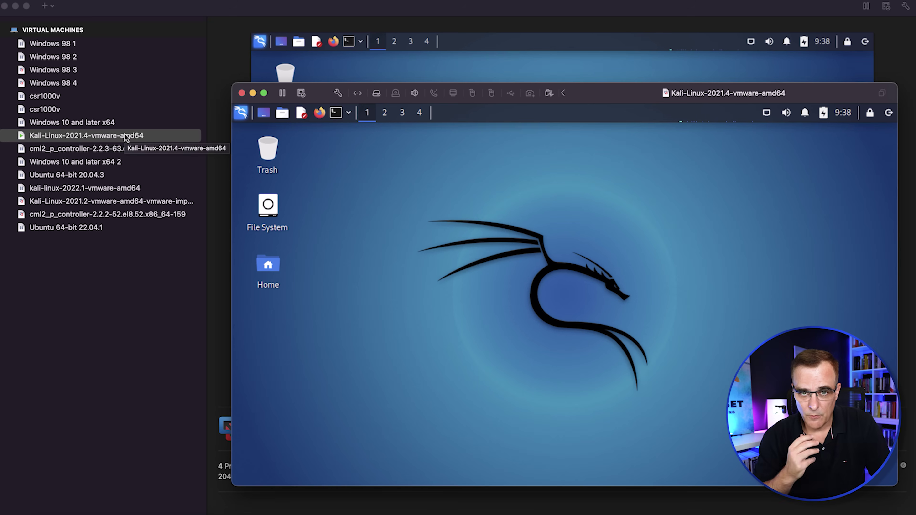
Step: Resume the cml2_p_controller-2.2.3 VM from the library and reposition its console window
click(126, 139)
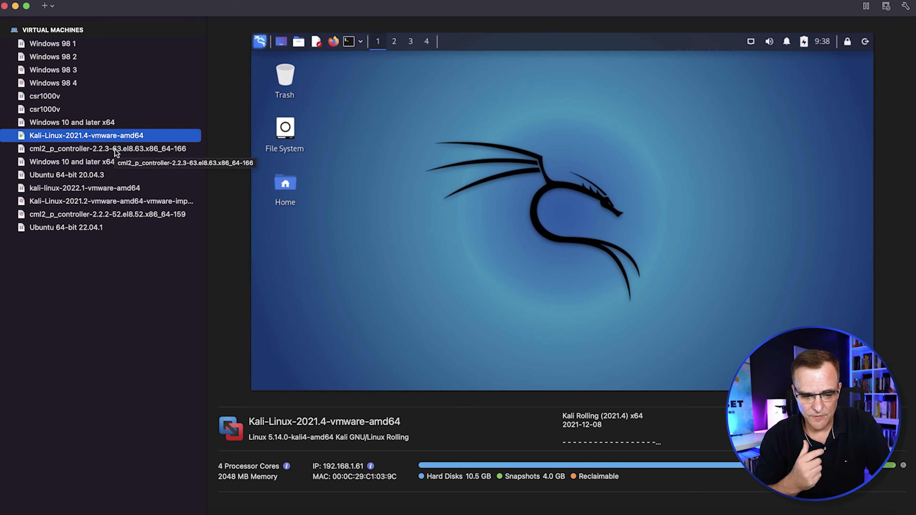
click(116, 150)
right_click(115, 152)
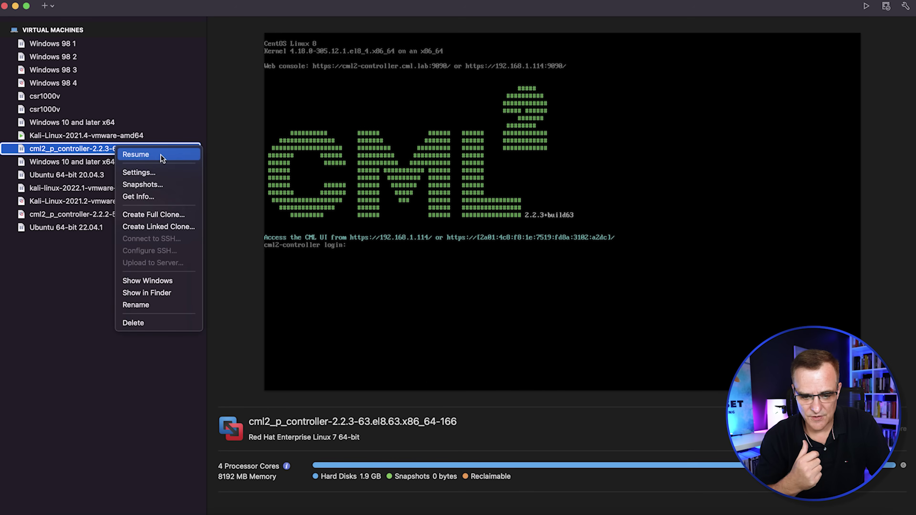
click(160, 155)
drag(503, 145, 341, 98)
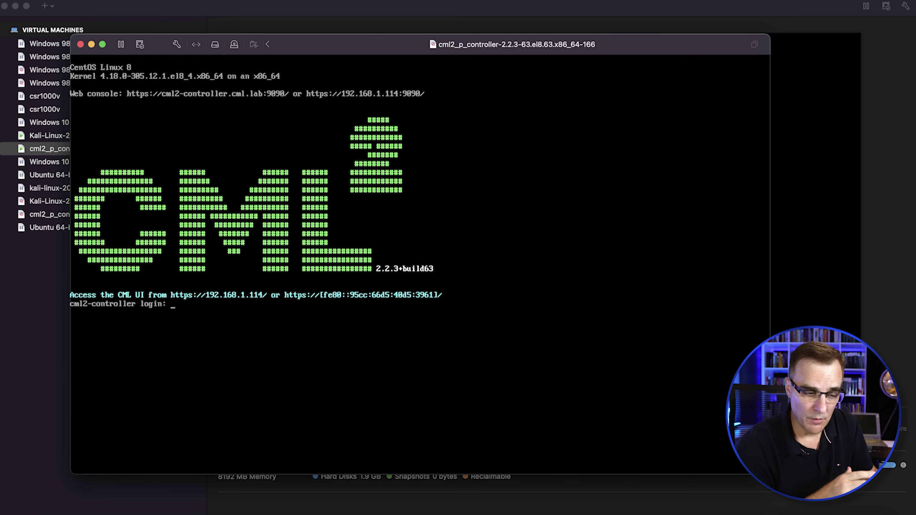
Step: Launch Google Chrome from Spotlight search
key(super+space)
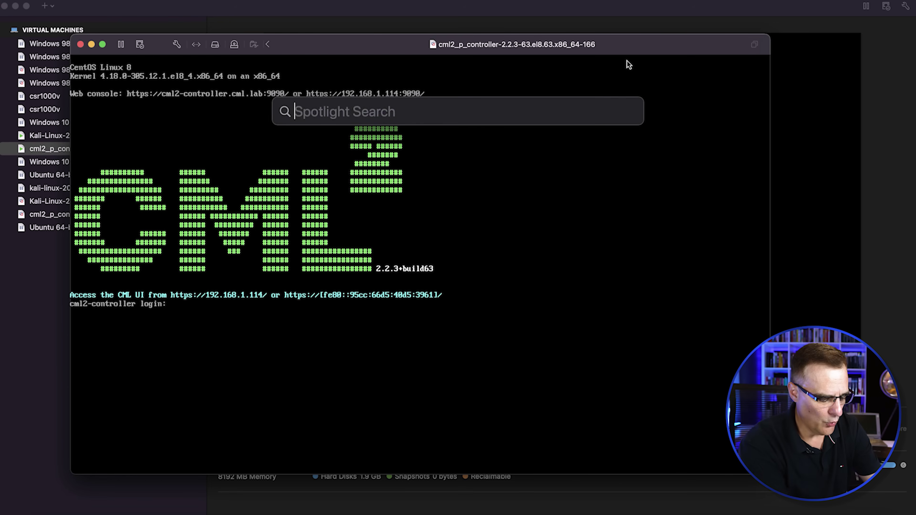
text(ch)
key(Return)
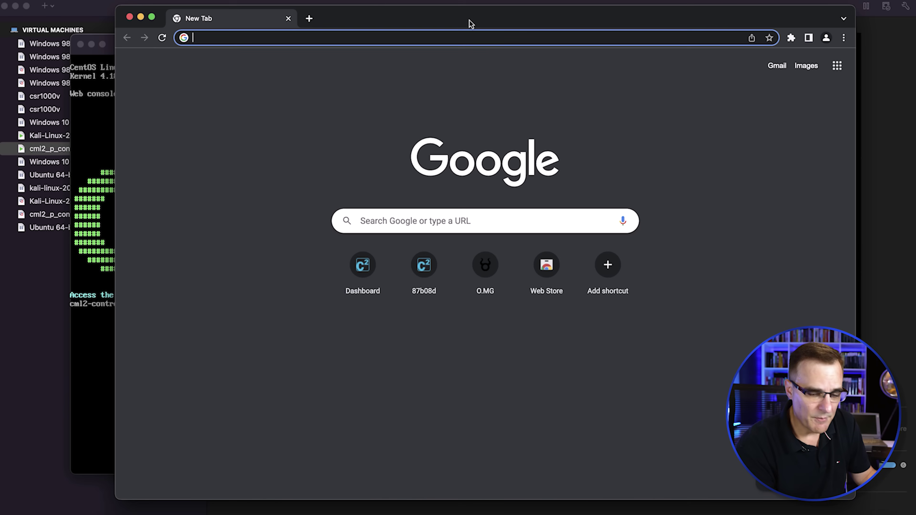
Step: Move the Chrome window aside to reveal the CML controller console
drag(471, 23, 649, 20)
Step: Load the CML dashboard at 192.168.1.114 and create a new lab
text(192.168.1.114)
key(Return)
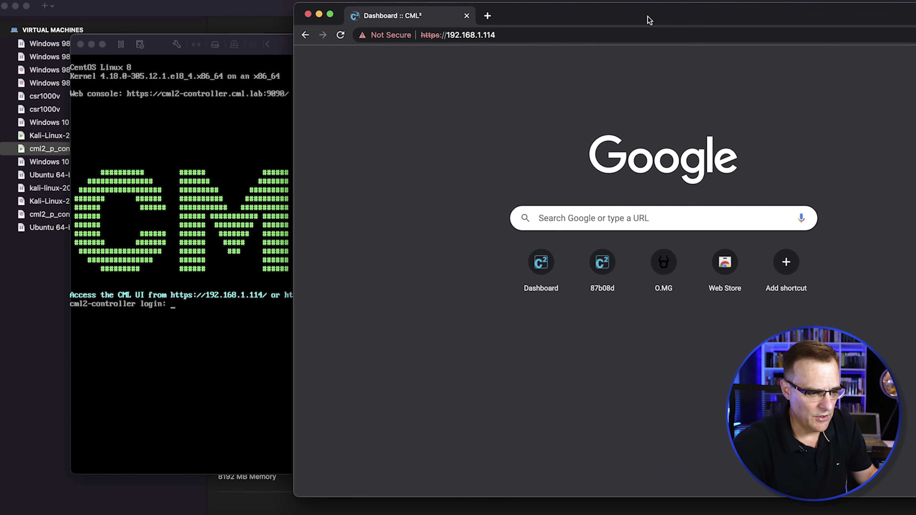
drag(649, 20, 465, 21)
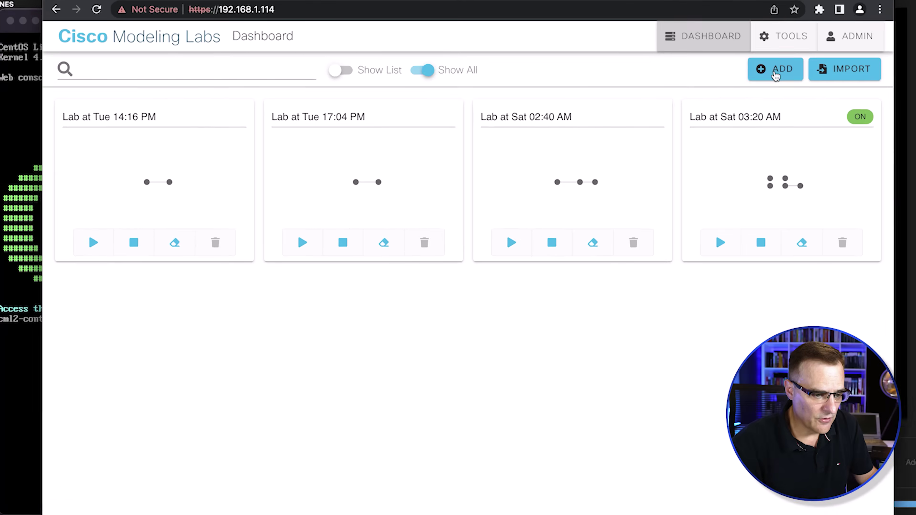
click(775, 73)
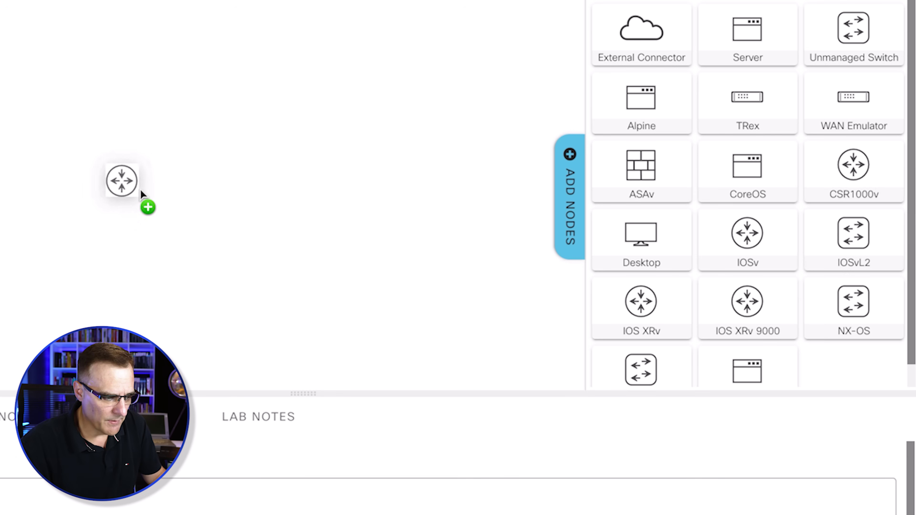
Step: Place iosv-0 and server-0 on the canvas and link server-0 Eth0 to iosv-0 G0/0
drag(141, 194, 142, 195)
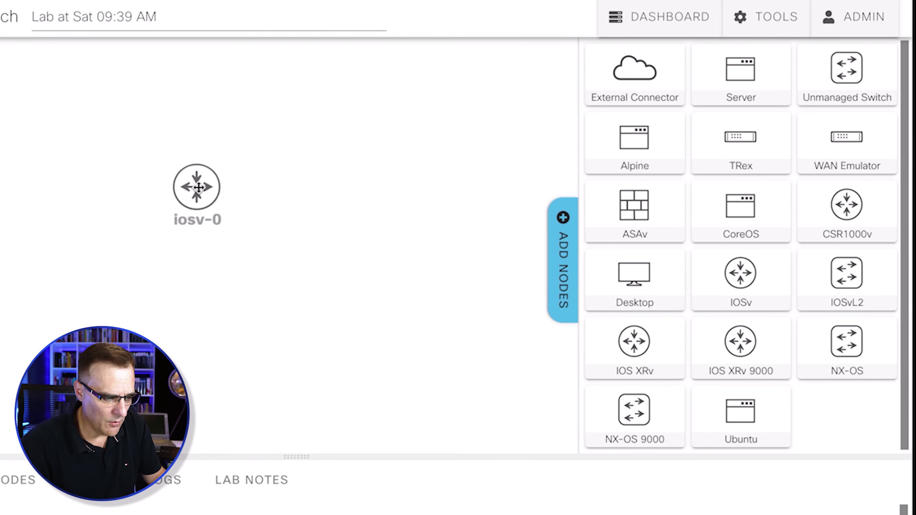
drag(198, 187, 219, 204)
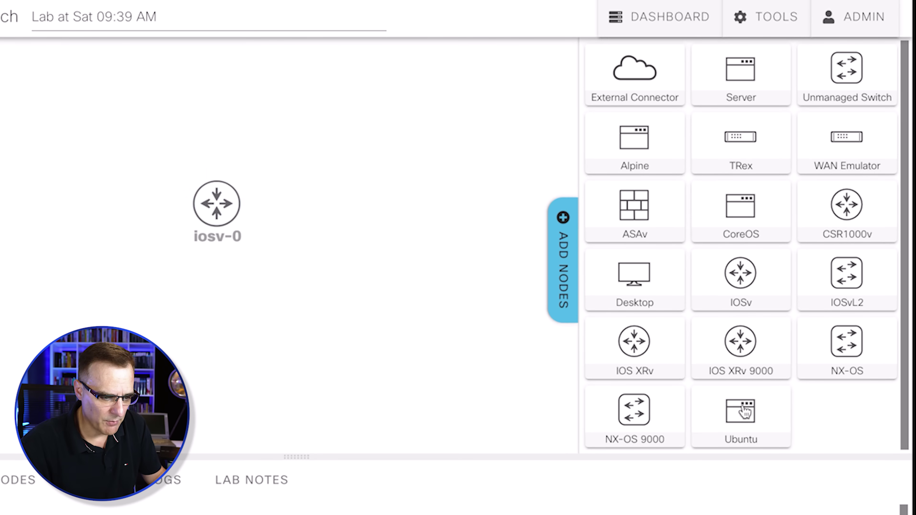
drag(744, 77, 156, 166)
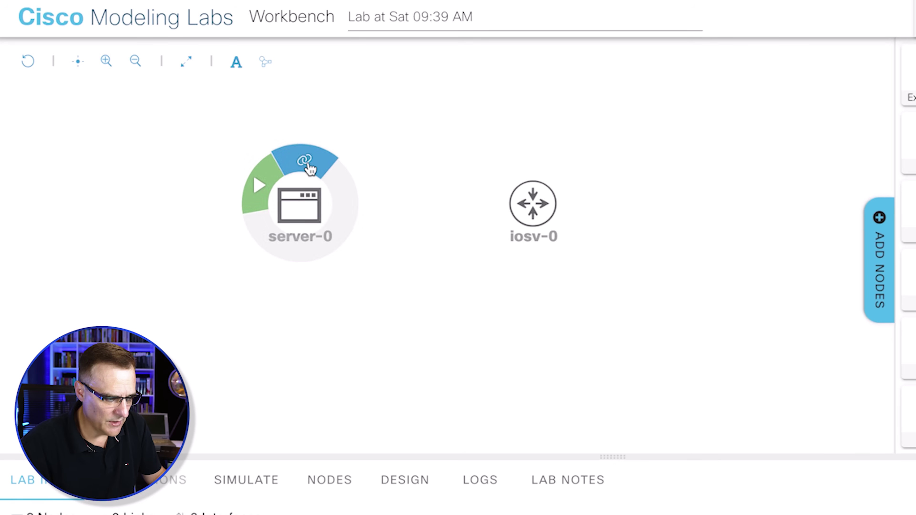
mouse_move(304, 161)
mouse_down()
mouse_move(501, 184)
mouse_move(533, 204)
mouse_up()
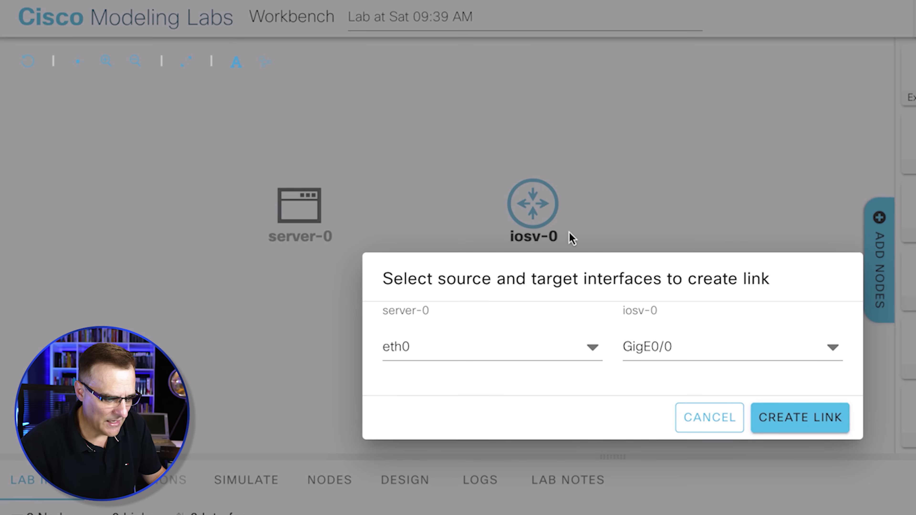
click(783, 420)
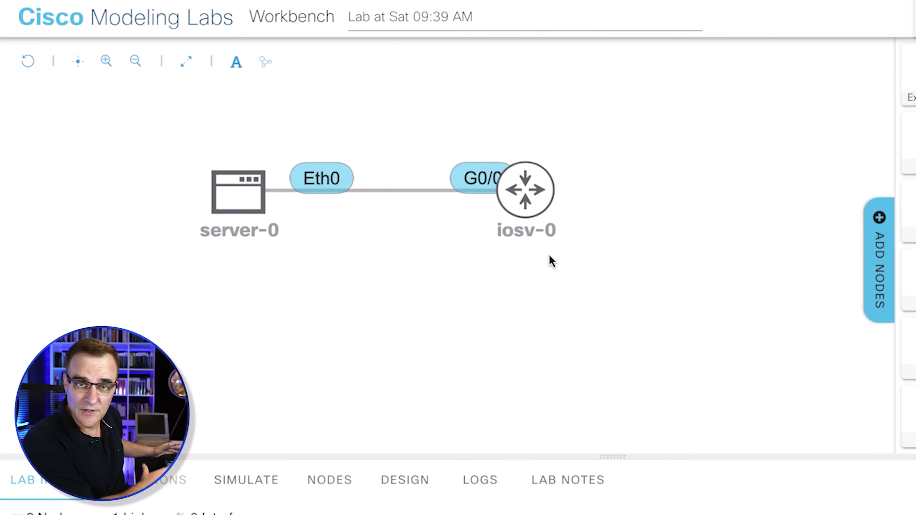
Step: Add router iosv-1, link iosv-0 G0/1 to its G0/0, and align it
drag(525, 189, 668, 262)
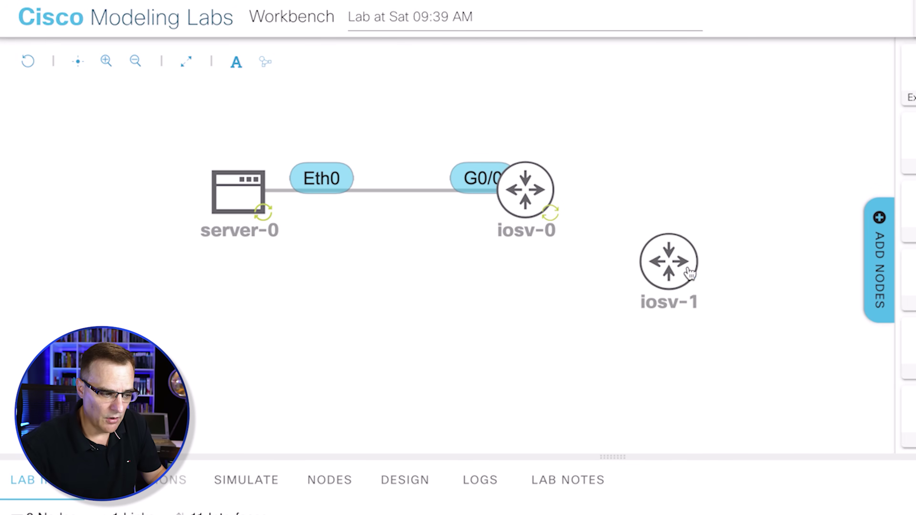
click(525, 189)
click(540, 140)
click(669, 262)
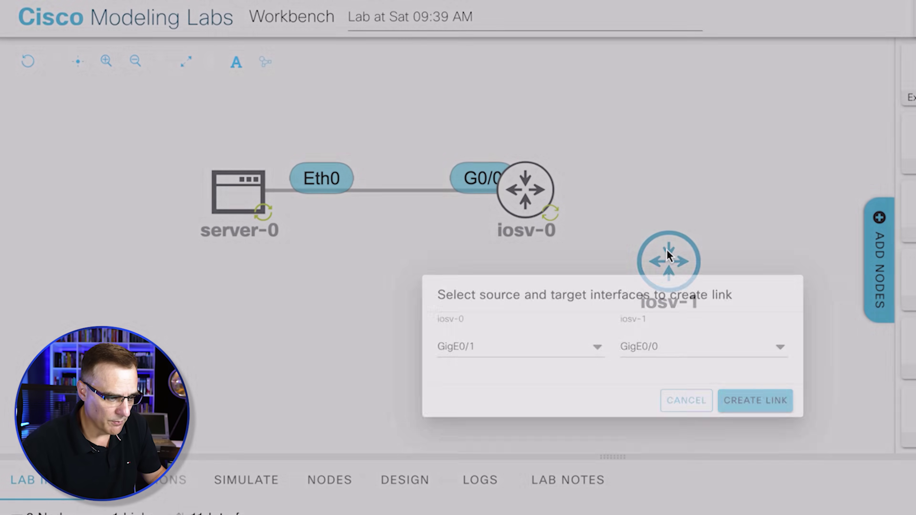
click(783, 419)
click(741, 261)
drag(740, 262, 807, 200)
click(233, 179)
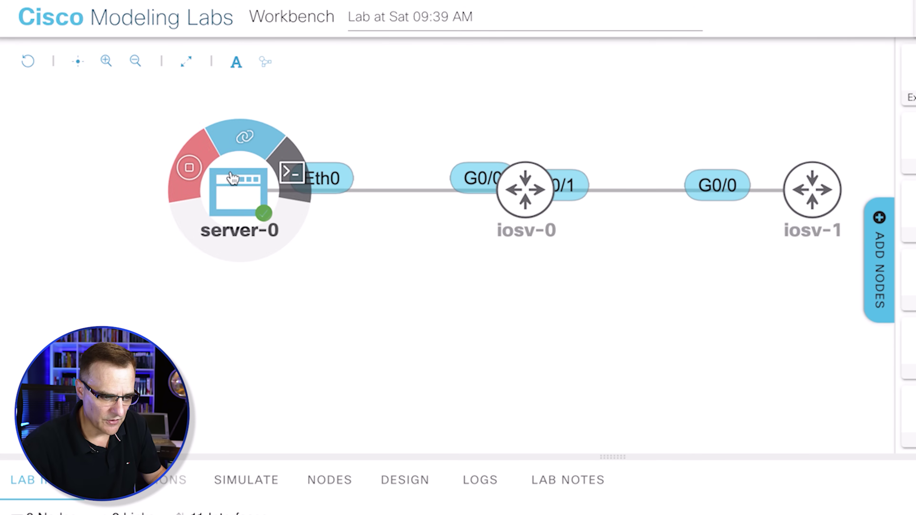
Step: Open an enlarged console panel and terminal session for server-0
click(291, 173)
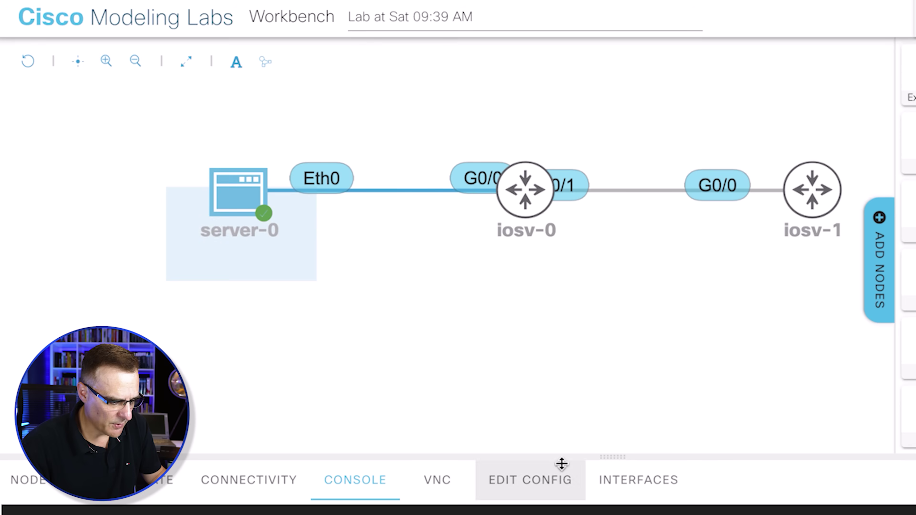
drag(584, 440, 577, 96)
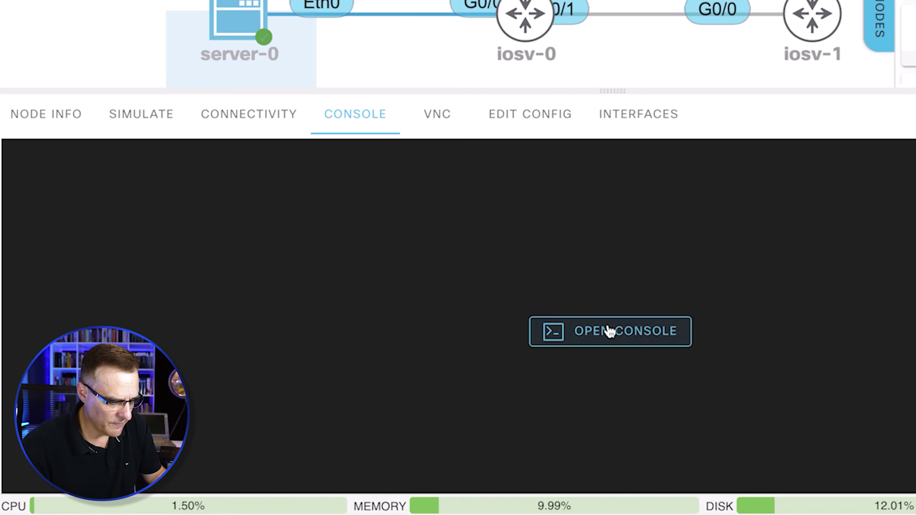
click(607, 330)
Step: Log in with the default credentials, run uname -a, and select the kernel output
text(cisco)
key(Return)
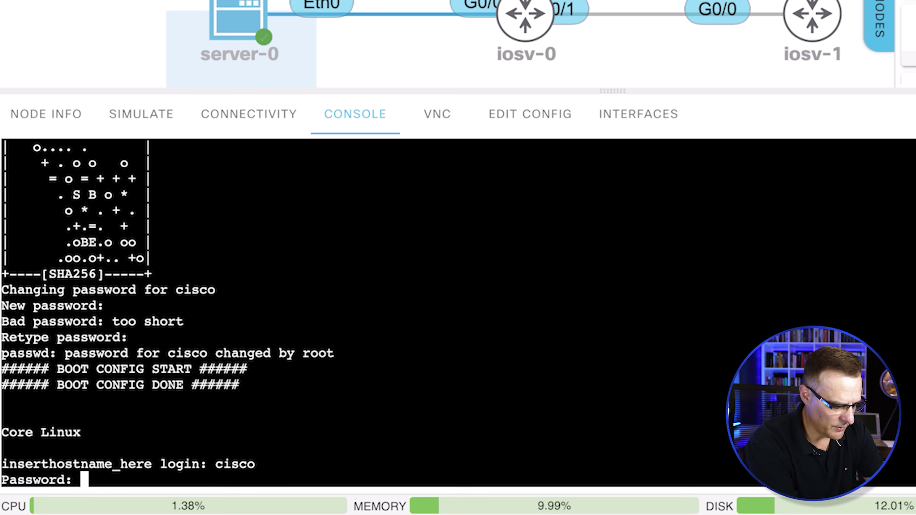
text(cisco)
key(Return)
text(uname -a)
key(Return)
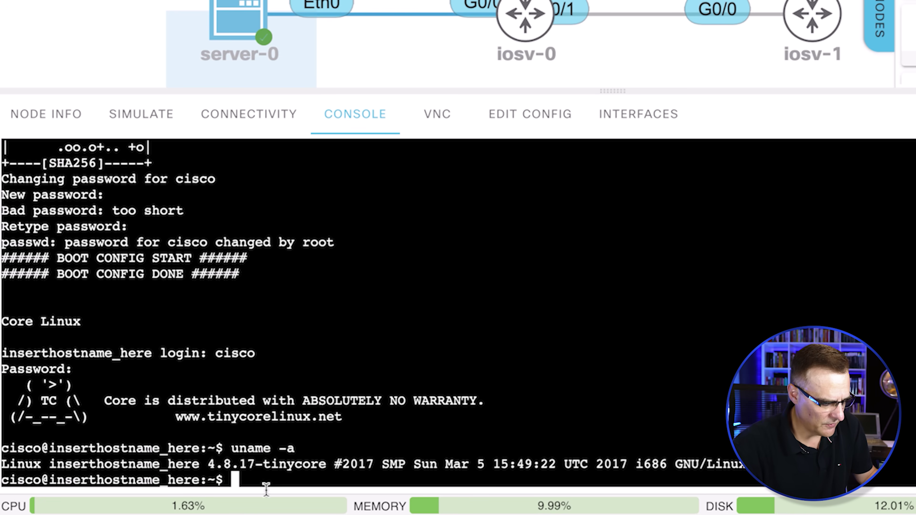
drag(223, 468, 314, 480)
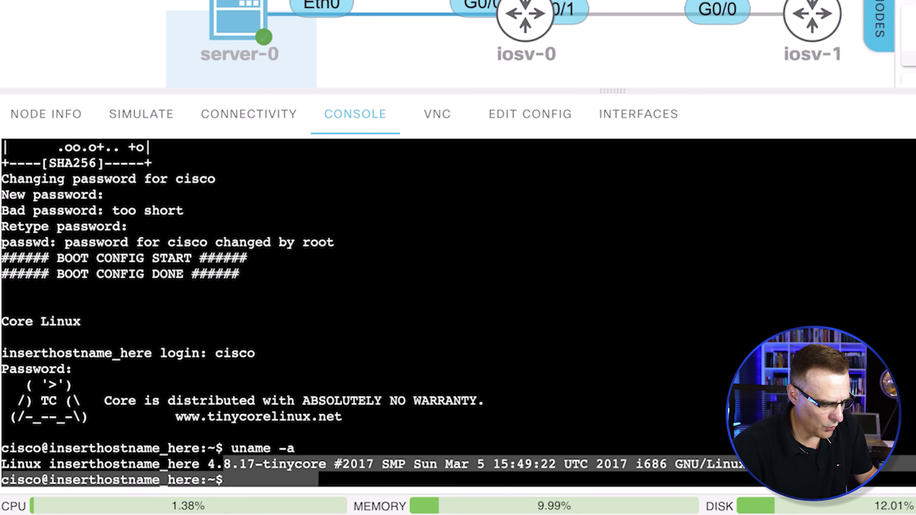
double_click(36, 468)
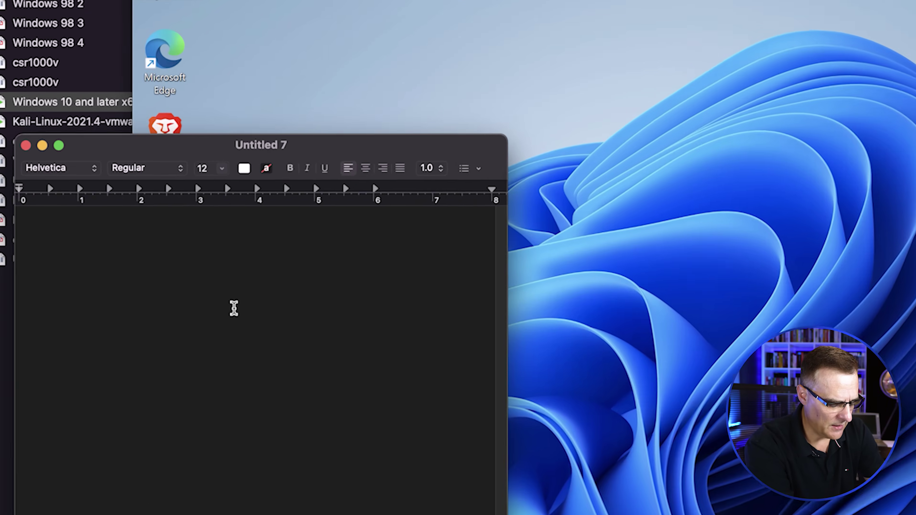
Step: Finish the 'Text on Mac' line in TextEdit and copy it
text(tex)
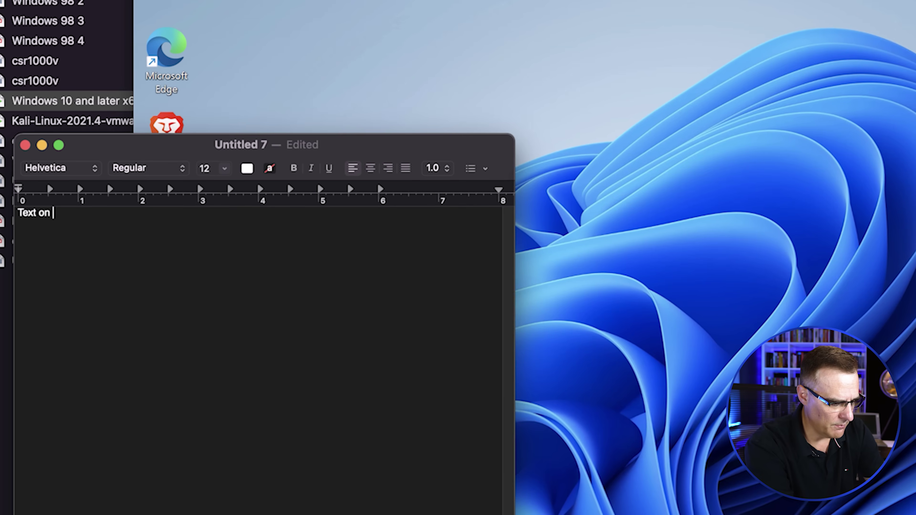
key(super+a)
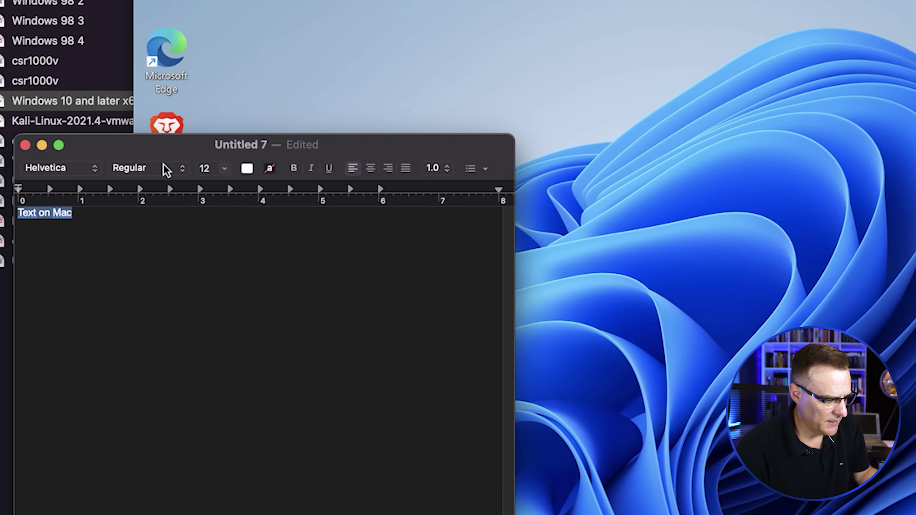
right_click(114, 227)
click(184, 321)
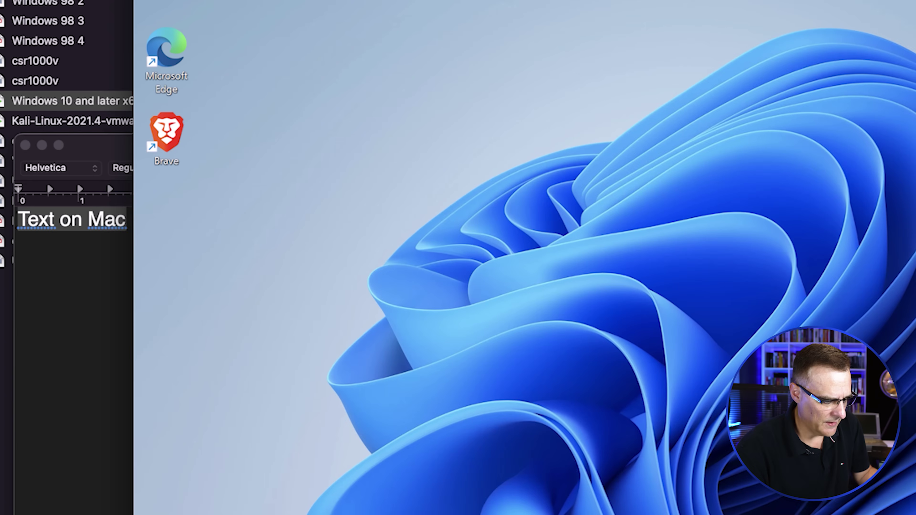
Step: Launch Notepad in the Windows VM and paste the Mac text into it
key(super)
text(notepad)
key(Return)
right_click(345, 221)
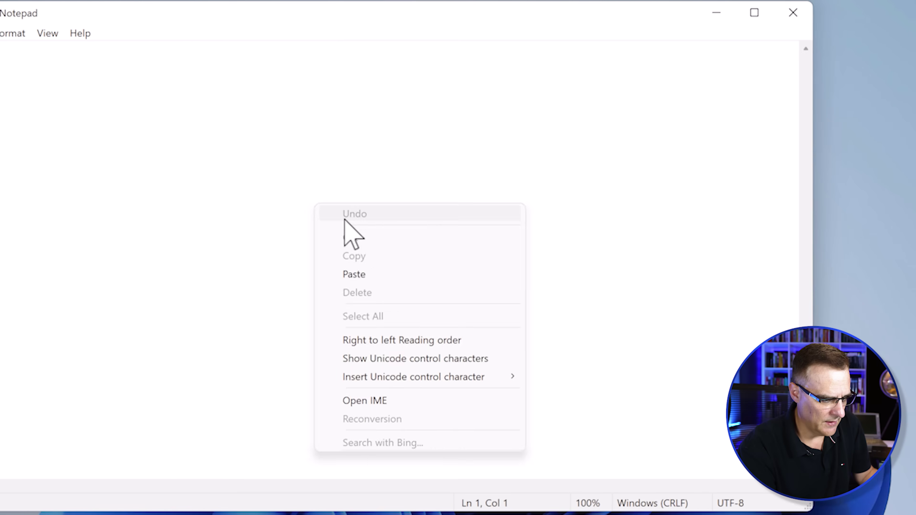
click(386, 274)
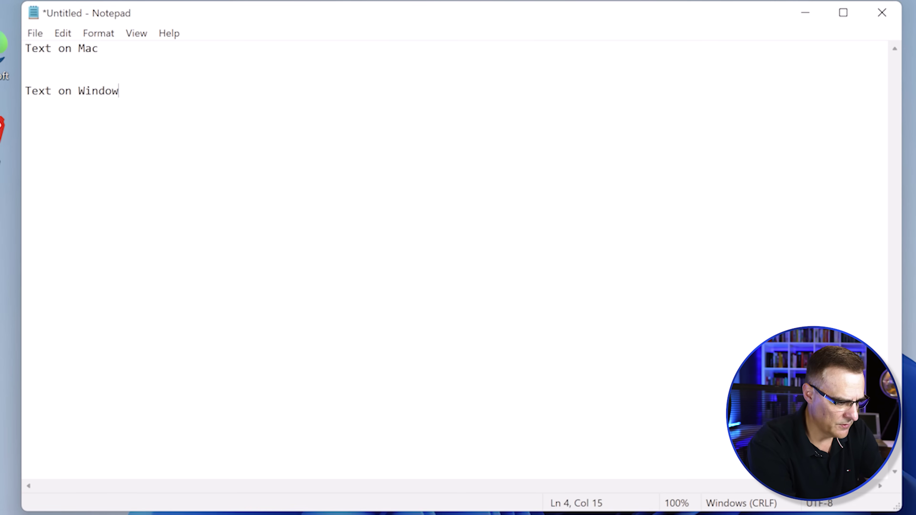
Step: Paste the 'Text on Windows' line back into TextEdit, then go to virtualbox.org
text(s)
key(shift+Home)
click(102, 292)
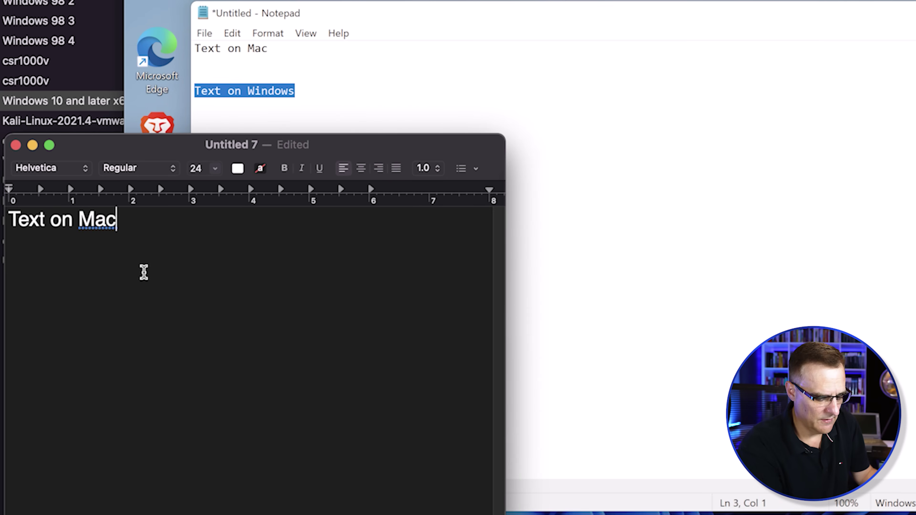
right_click(158, 271)
click(223, 313)
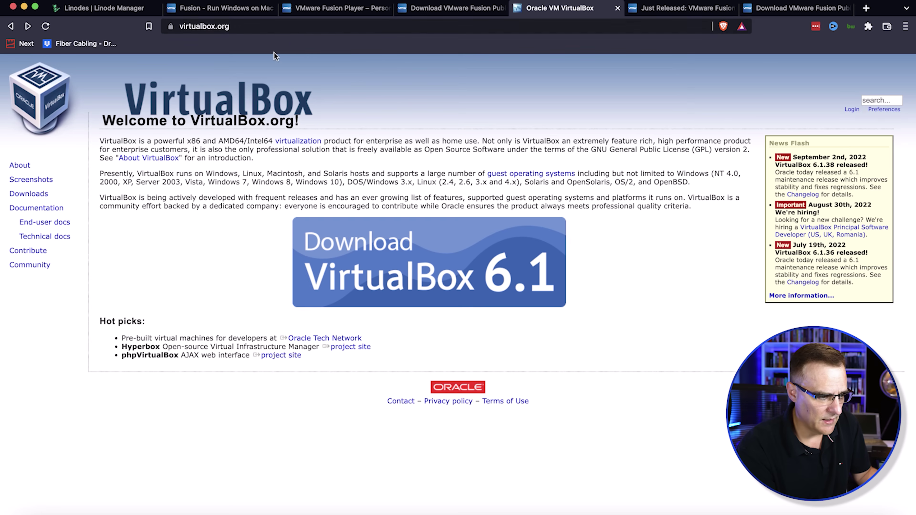
click(272, 30)
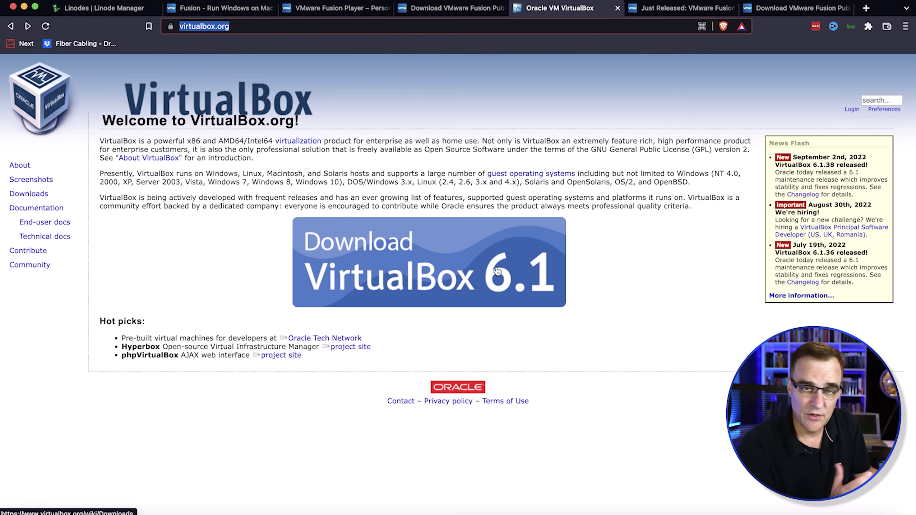